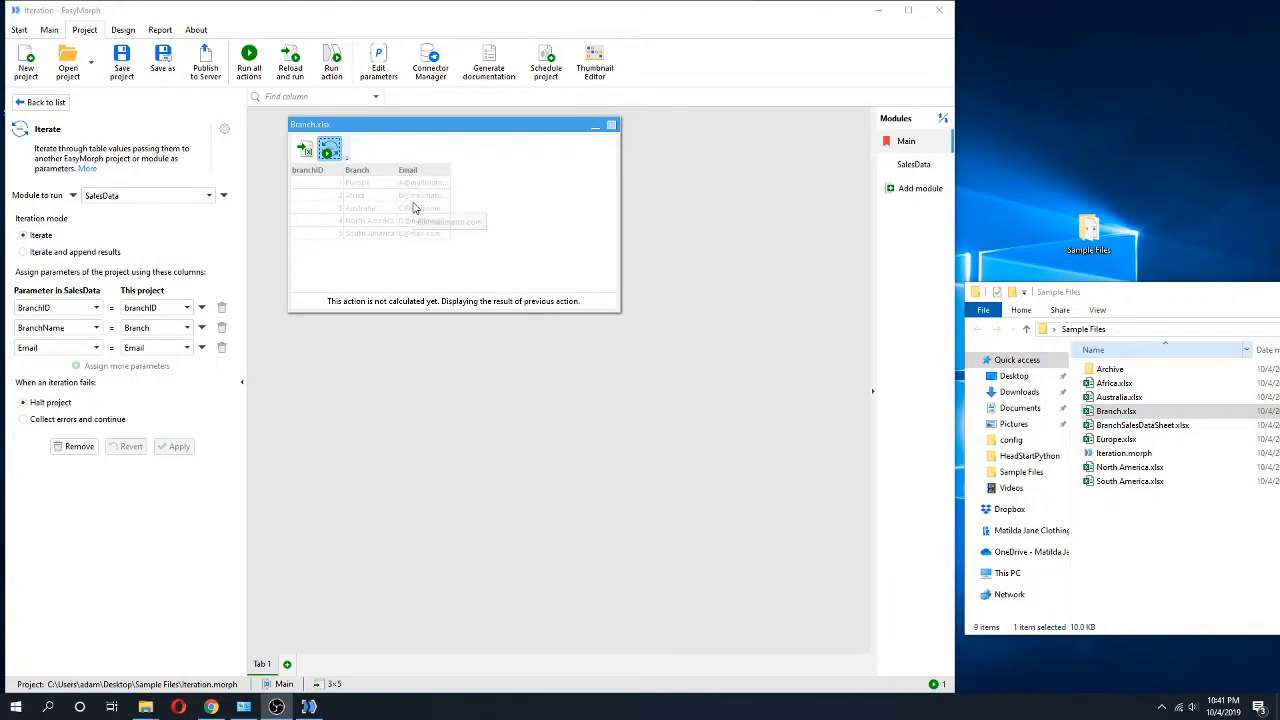
Remove the "Attachment file path" parameter from the SalesData module and apply the change.
{"action": "left_click", "coordinate": [912, 165]}
{"action": "left_click", "coordinate": [378, 62]}
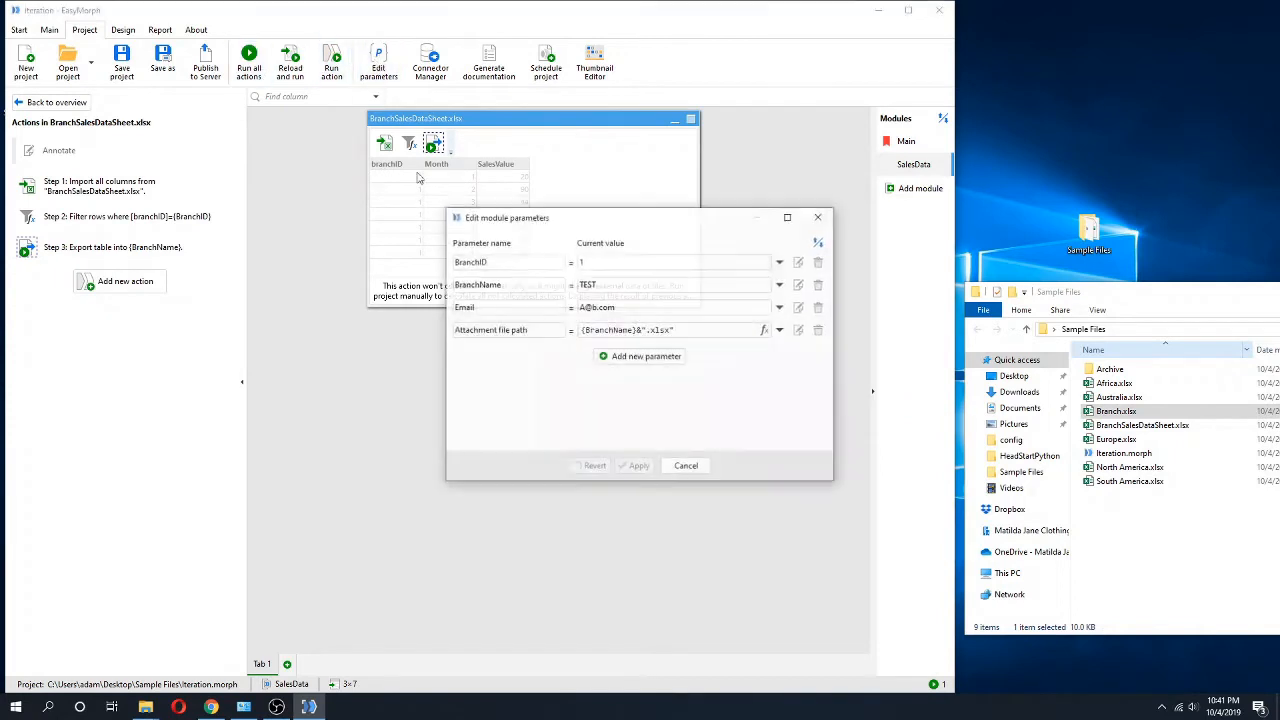
{"action": "left_click", "coordinate": [819, 330]}
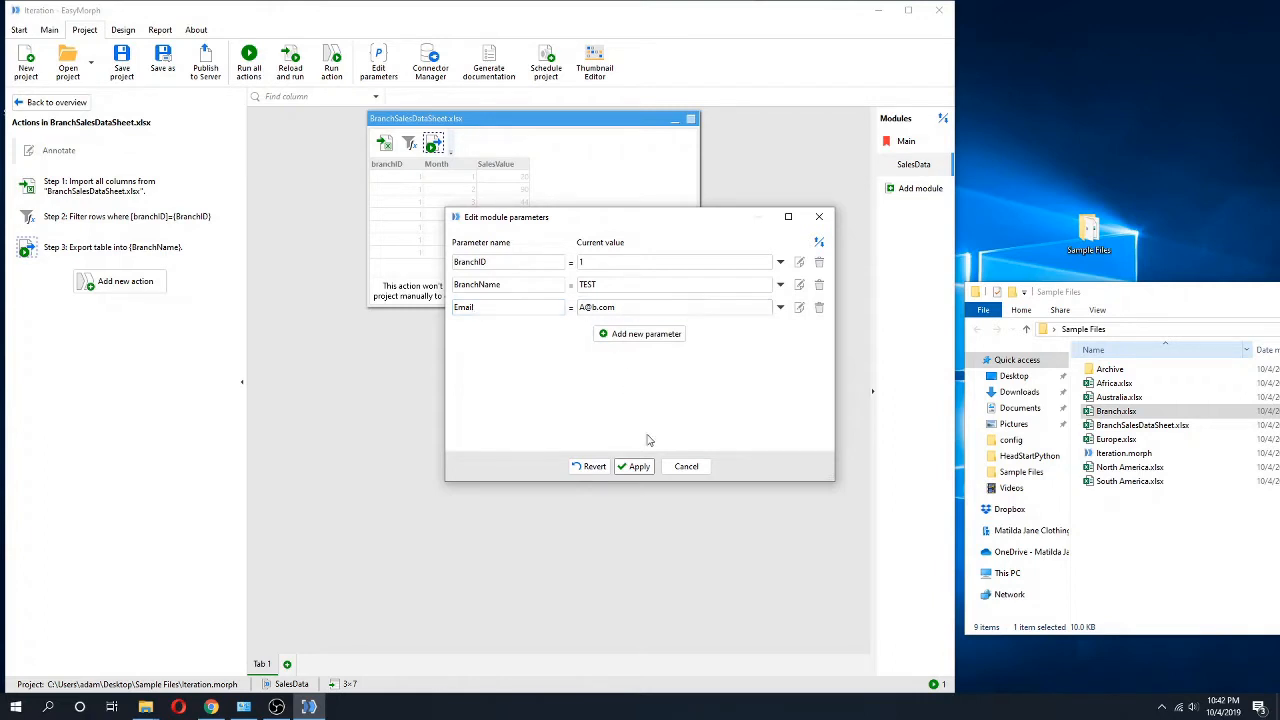
{"action": "left_click", "coordinate": [637, 466]}
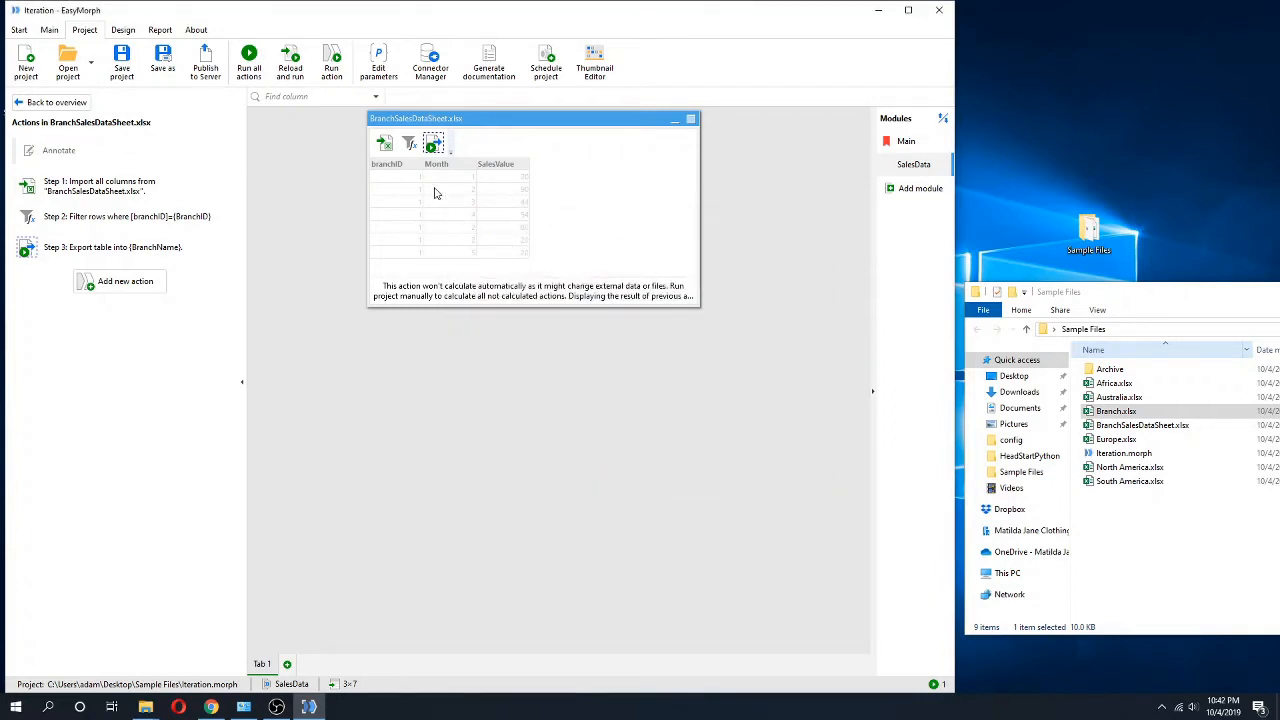
Check how the Email parameter is assigned in the Main module's Iterate action.
{"action": "left_click", "coordinate": [905, 143]}
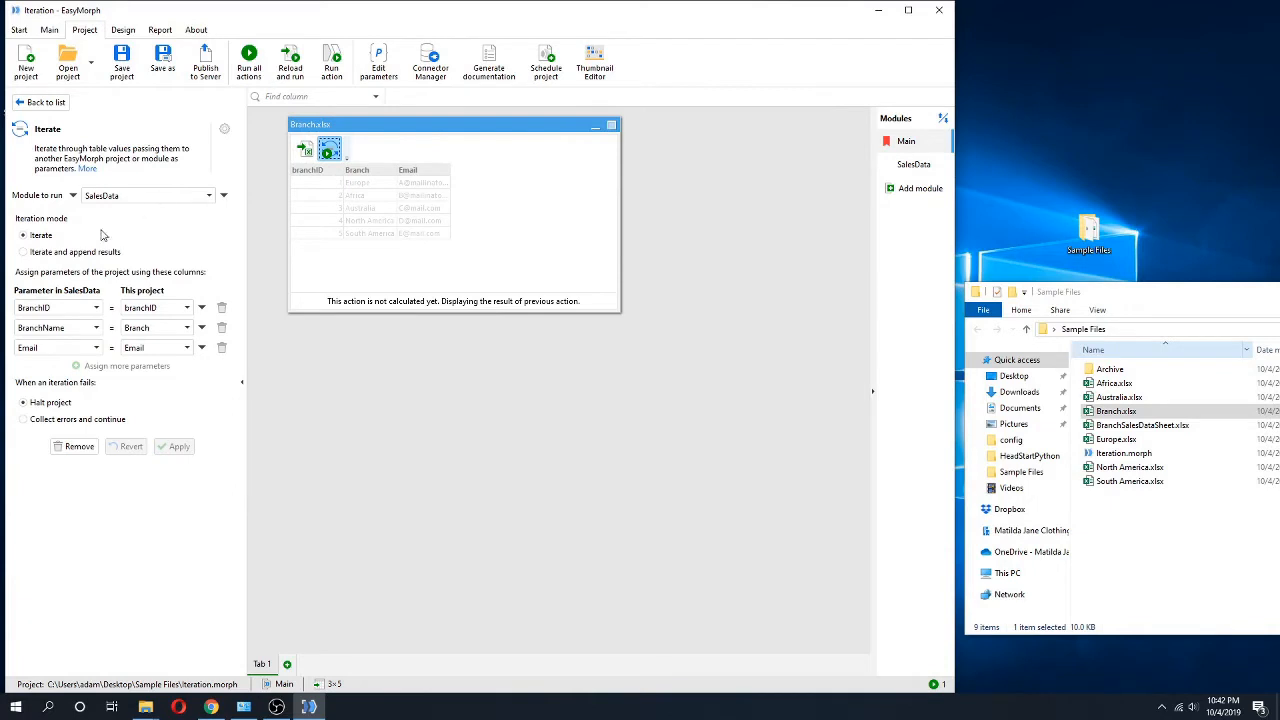
{"action": "left_click", "coordinate": [66, 348]}
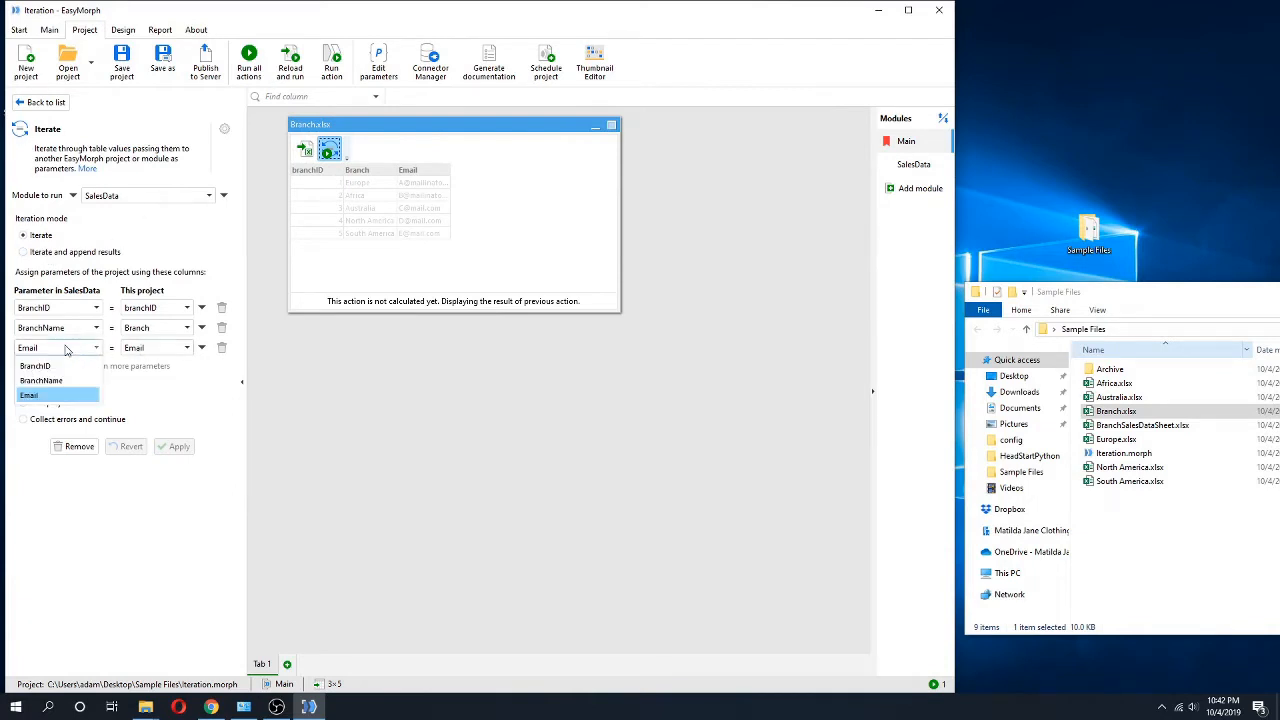
{"action": "left_click", "coordinate": [66, 348]}
{"action": "left_click", "coordinate": [173, 349]}
{"action": "left_click", "coordinate": [173, 349]}
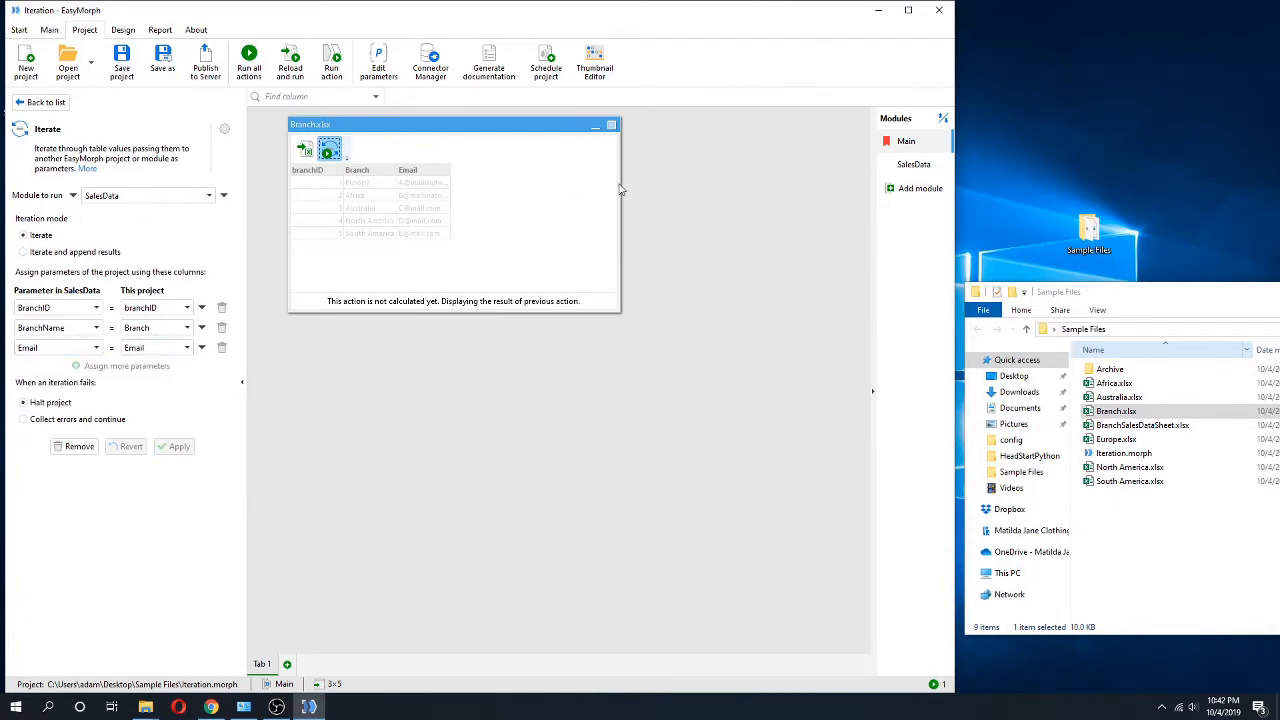
Add a Send email action to the SalesData module's action list and choose the Exchange connector.
{"action": "left_click", "coordinate": [910, 165]}
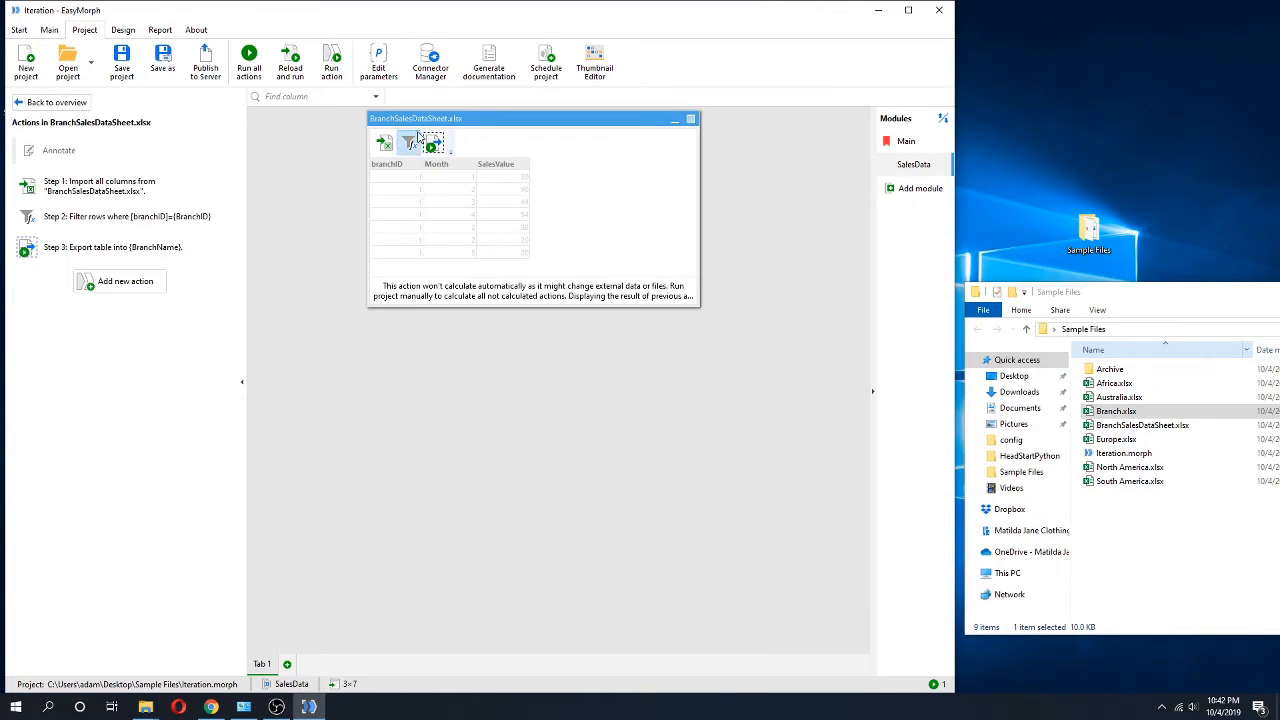
{"action": "left_click", "coordinate": [139, 288]}
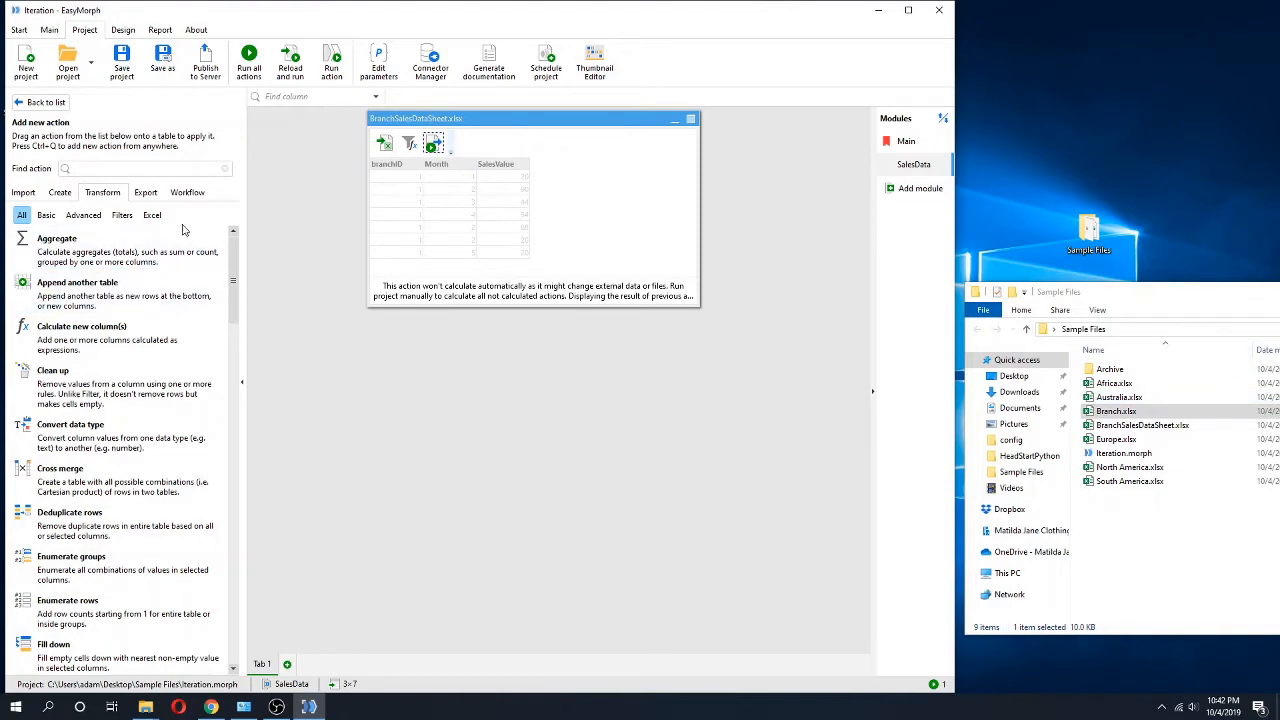
{"action": "type", "text": "email"}
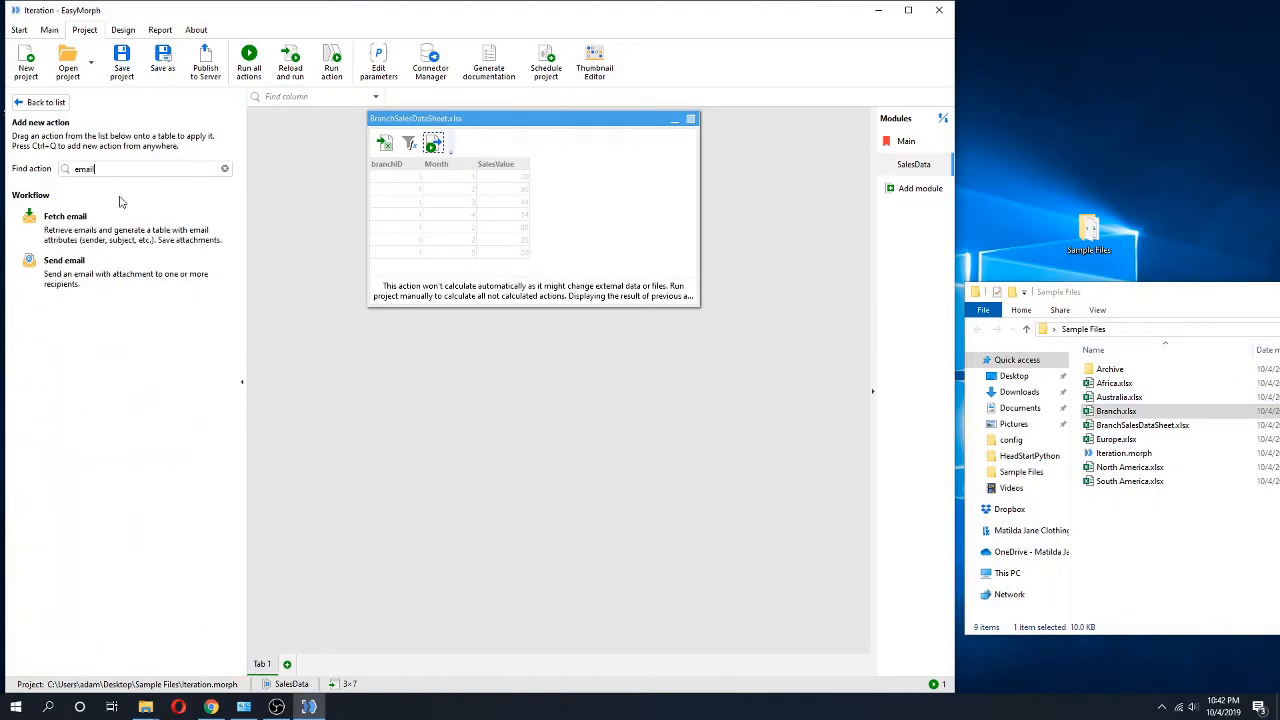
{"action": "left_click", "coordinate": [64, 262]}
{"action": "left_click", "coordinate": [204, 183]}
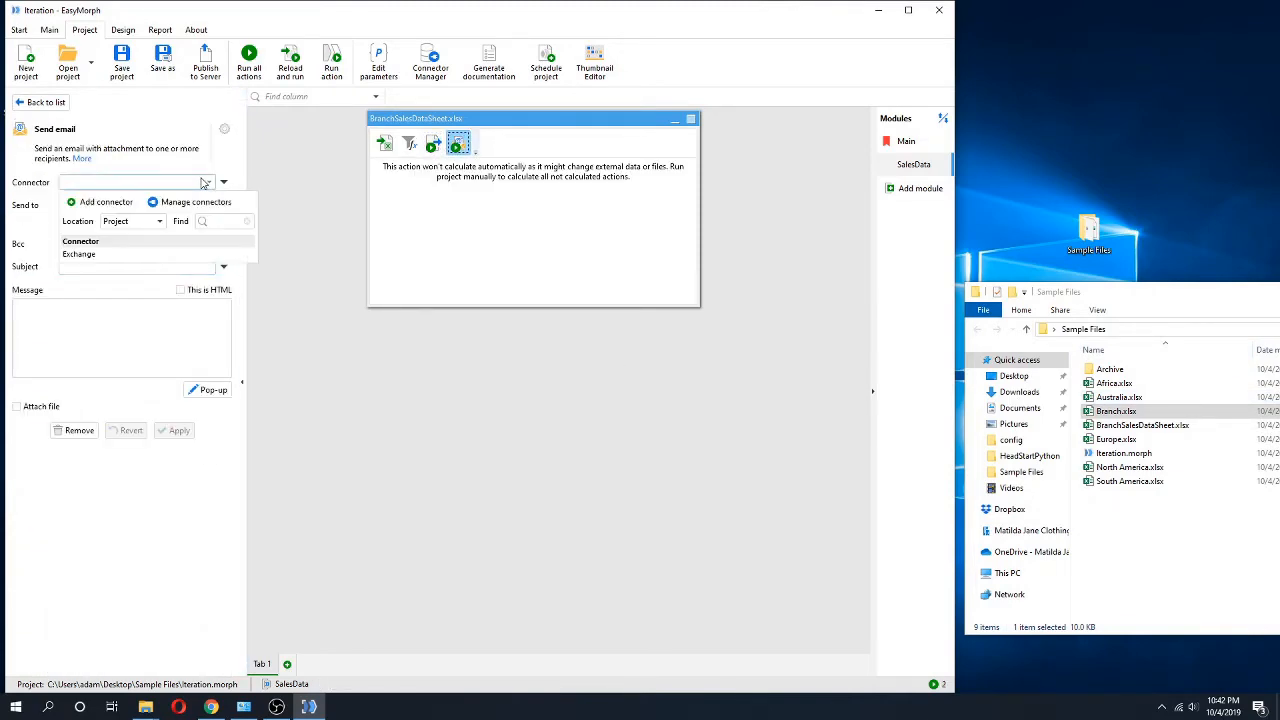
{"action": "left_click", "coordinate": [89, 256]}
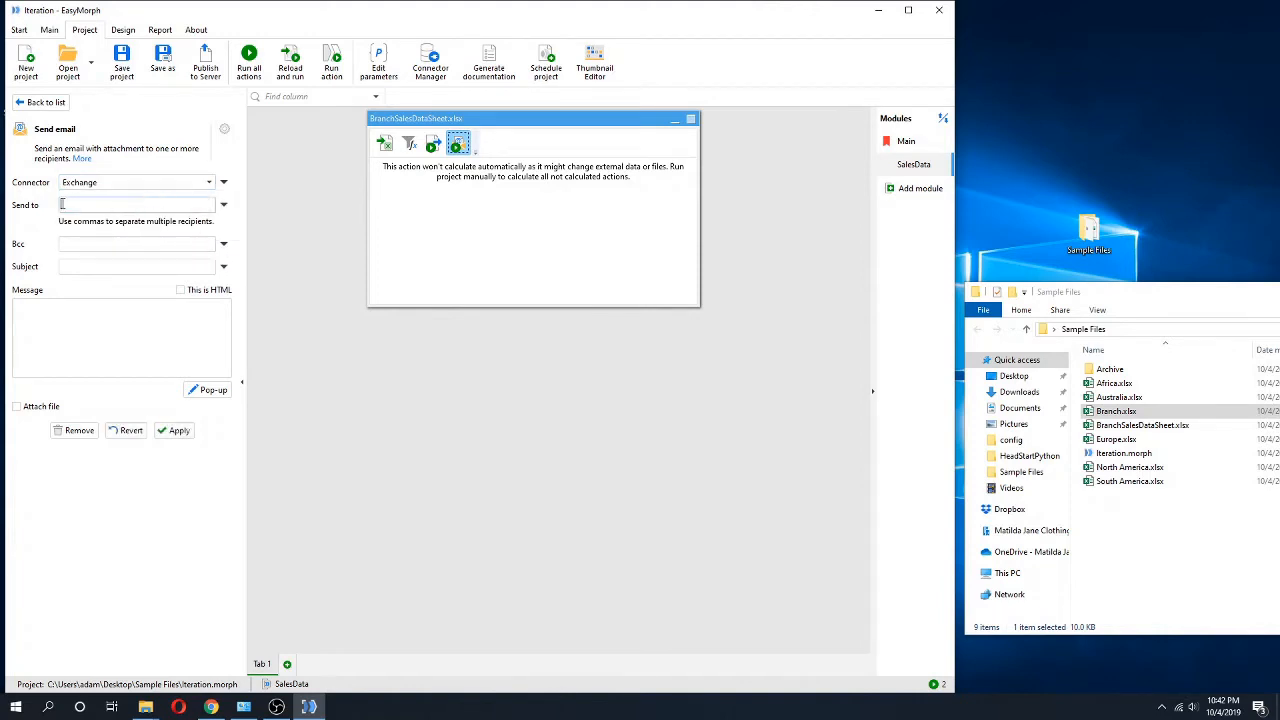
Make the email's recipient a parameter and choose the Email parameter.
{"action": "left_click", "coordinate": [223, 204]}
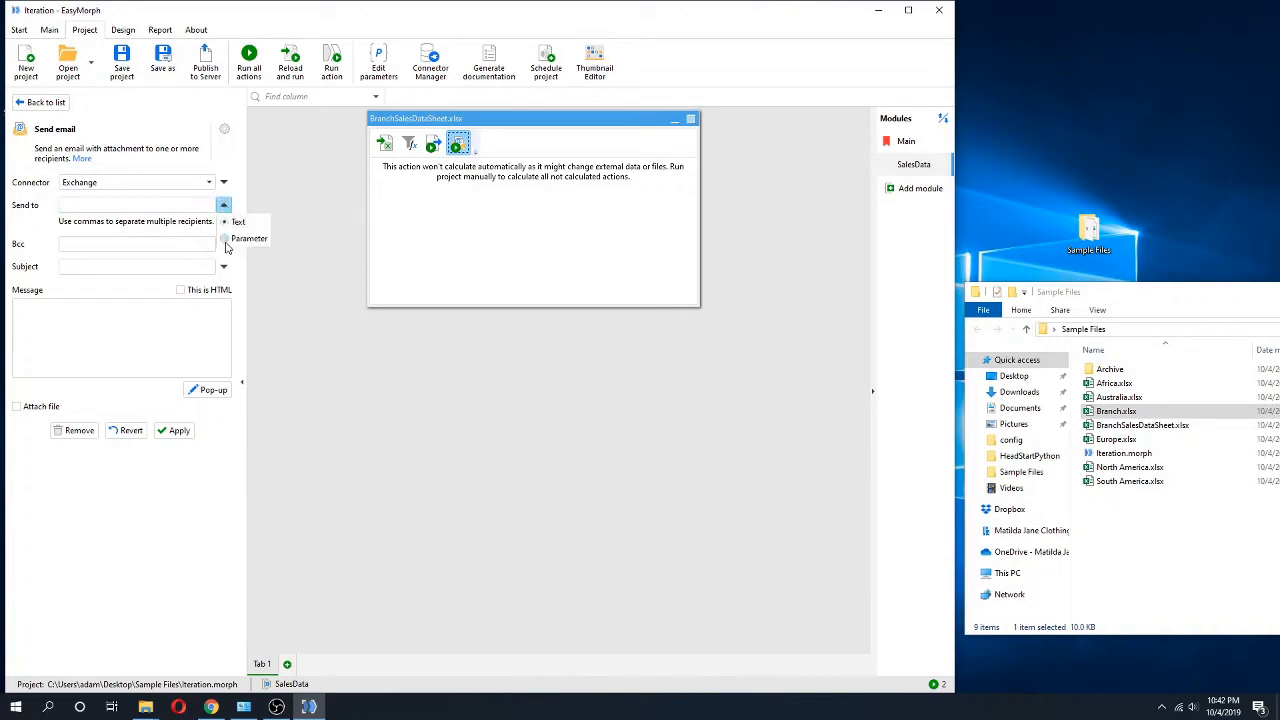
{"action": "left_click", "coordinate": [226, 240]}
{"action": "left_click", "coordinate": [197, 206]}
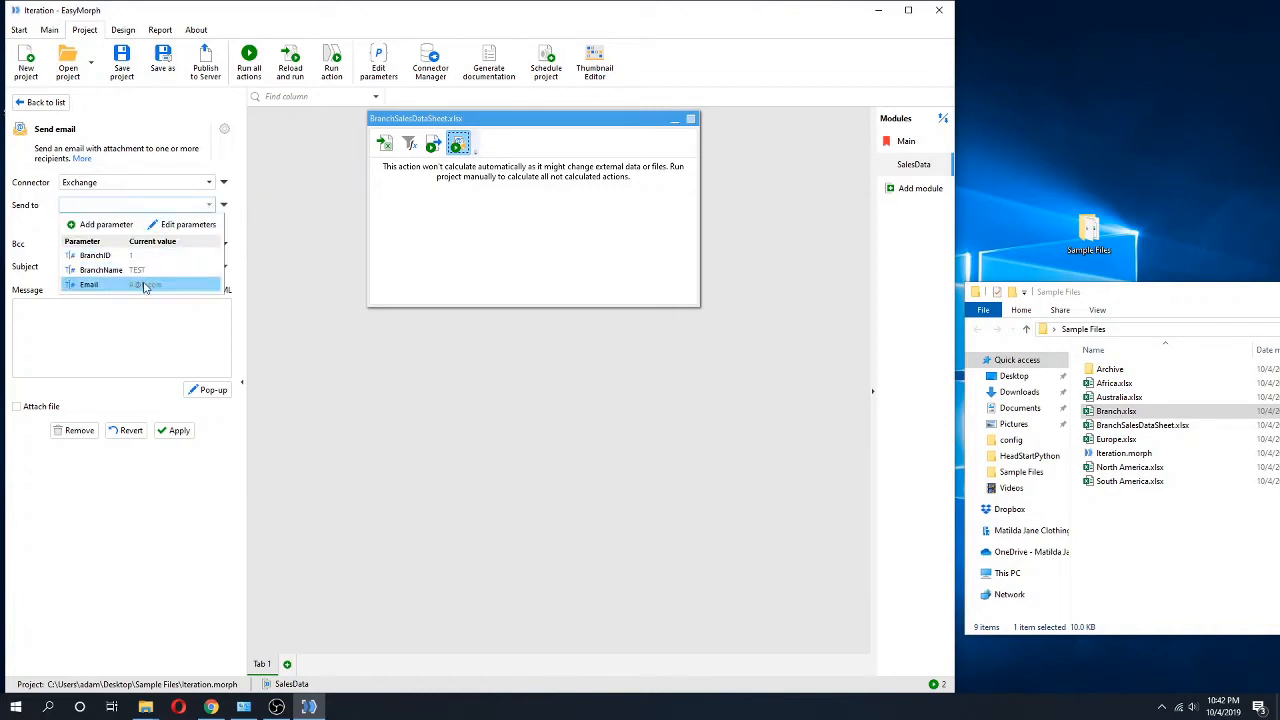
{"action": "left_click", "coordinate": [110, 287]}
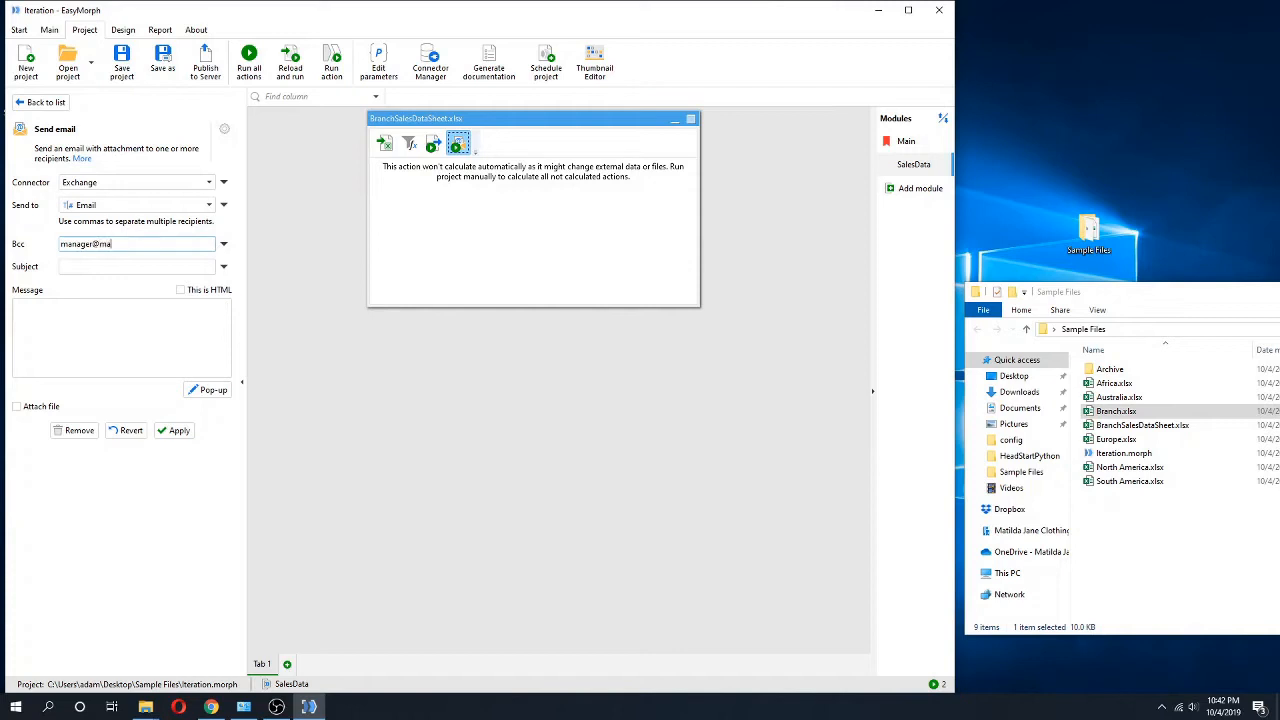
Enter the manager's email address as the Bcc recipient.
{"action": "type", "text": "om"}
{"action": "left_click_drag", "start_coordinate": [140, 244], "coordinate": [60, 244]}
{"action": "left_click", "coordinate": [150, 268]}
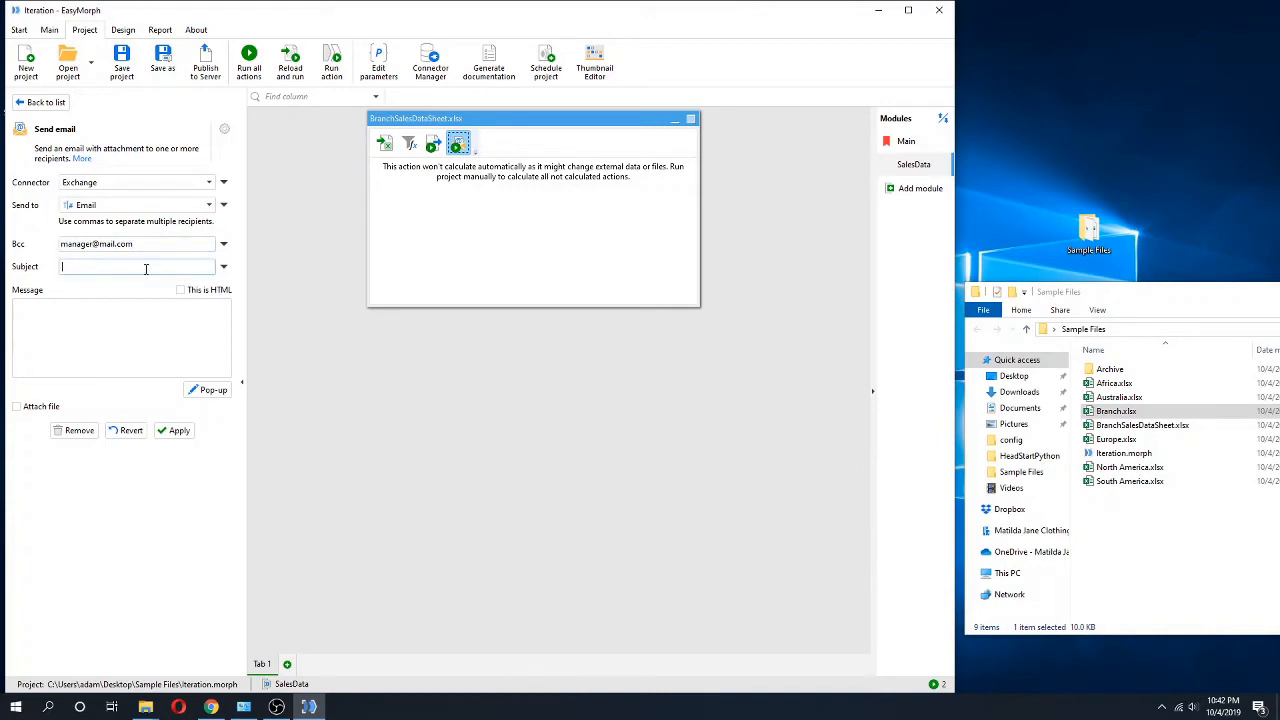
{"action": "left_click_drag", "start_coordinate": [140, 244], "coordinate": [60, 244]}
Make the email subject an expression and begin it with "Sales Report for The "&.
{"action": "left_click", "coordinate": [158, 269]}
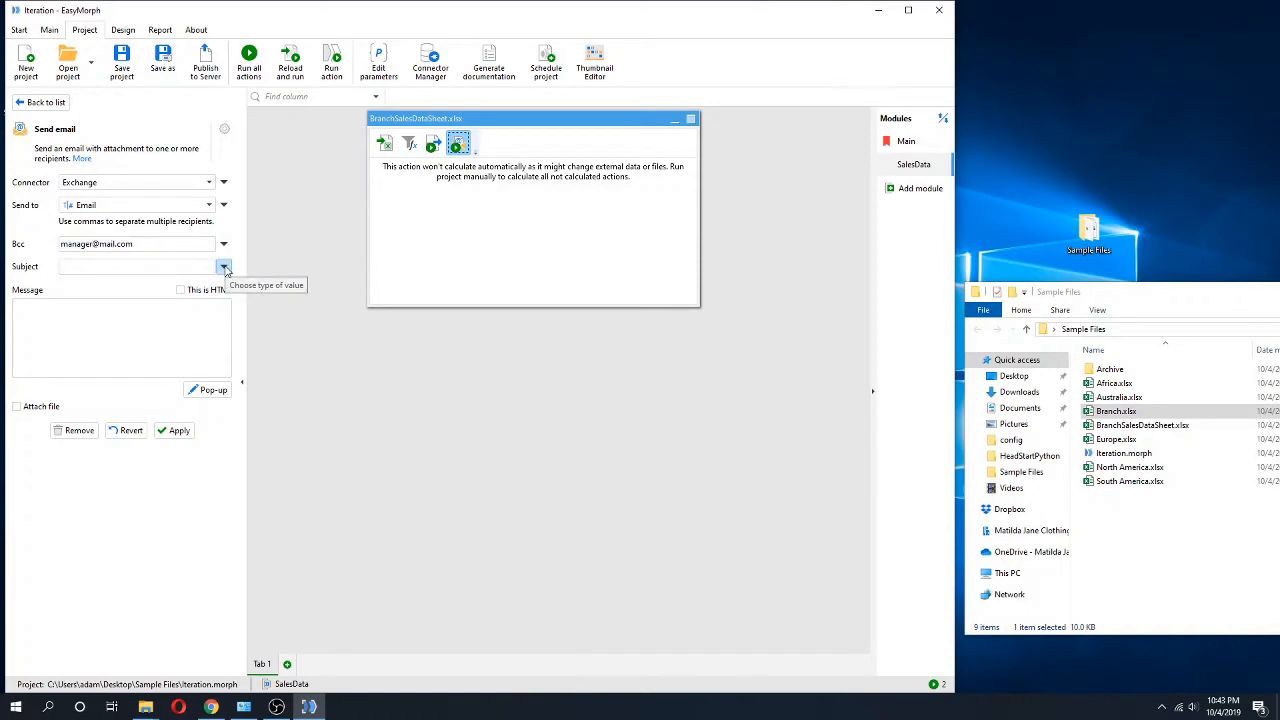
{"action": "left_click", "coordinate": [224, 268]}
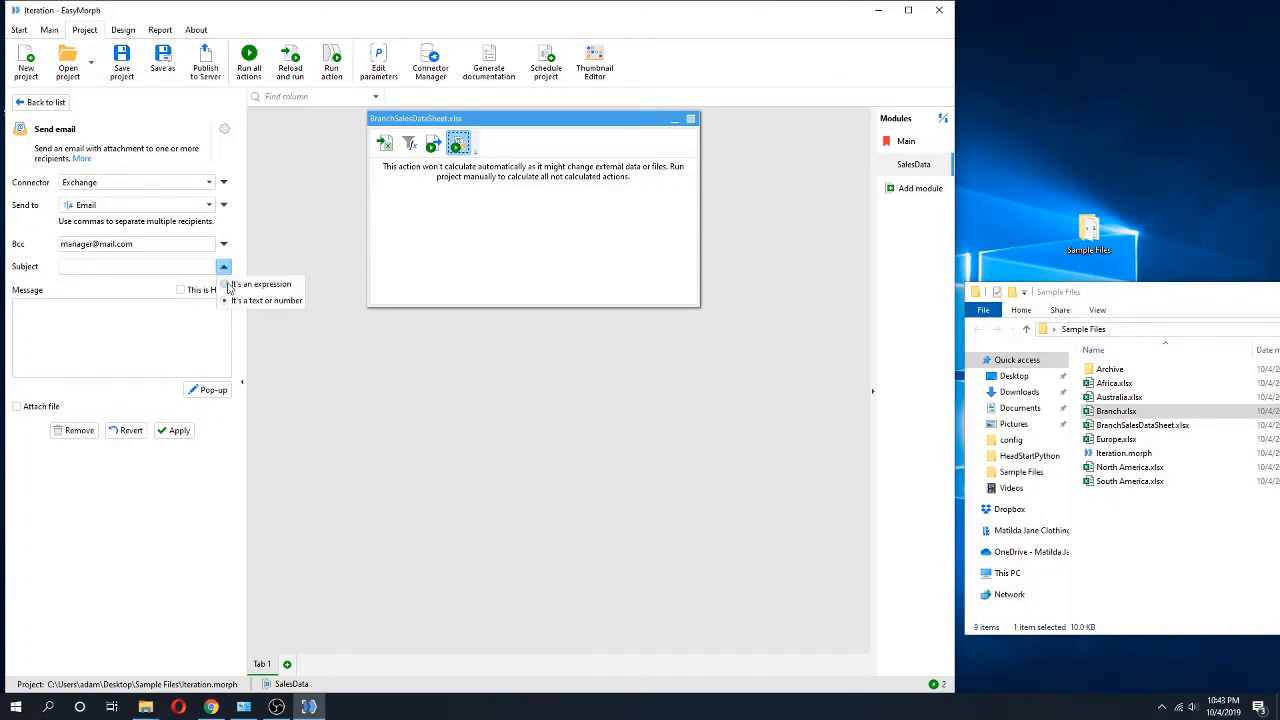
{"action": "left_click", "coordinate": [226, 287]}
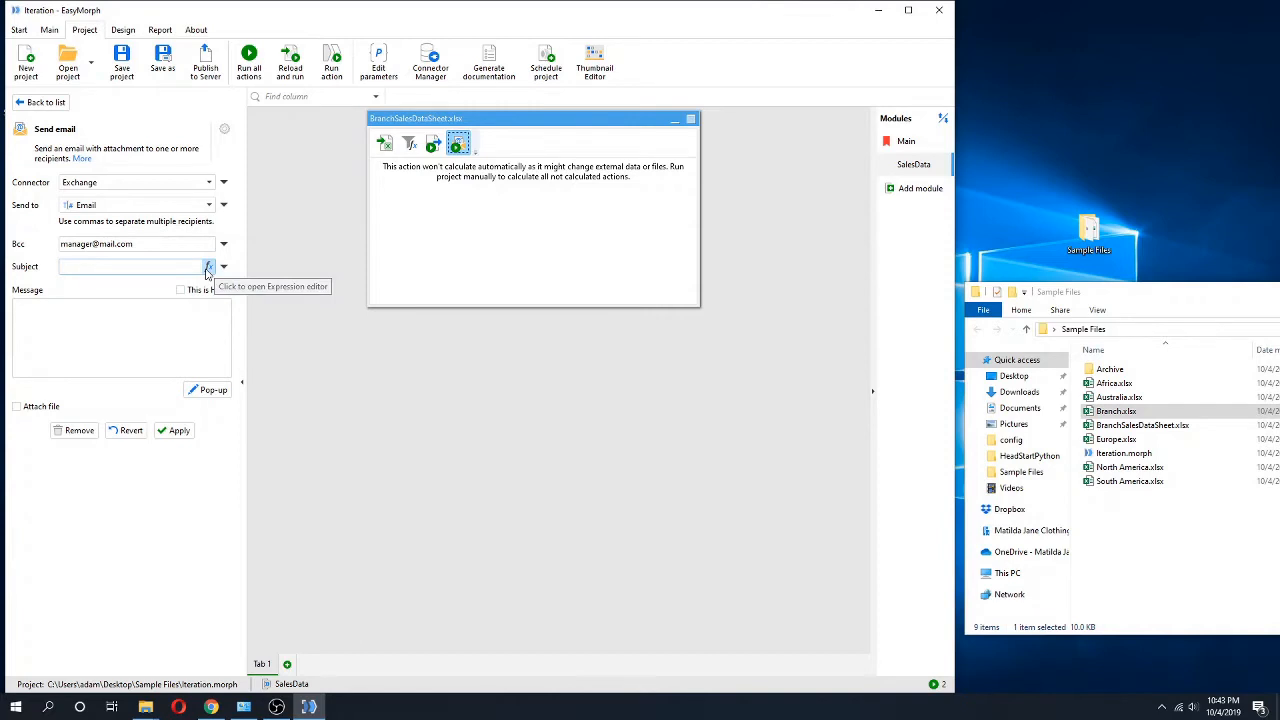
{"action": "left_click", "coordinate": [208, 268]}
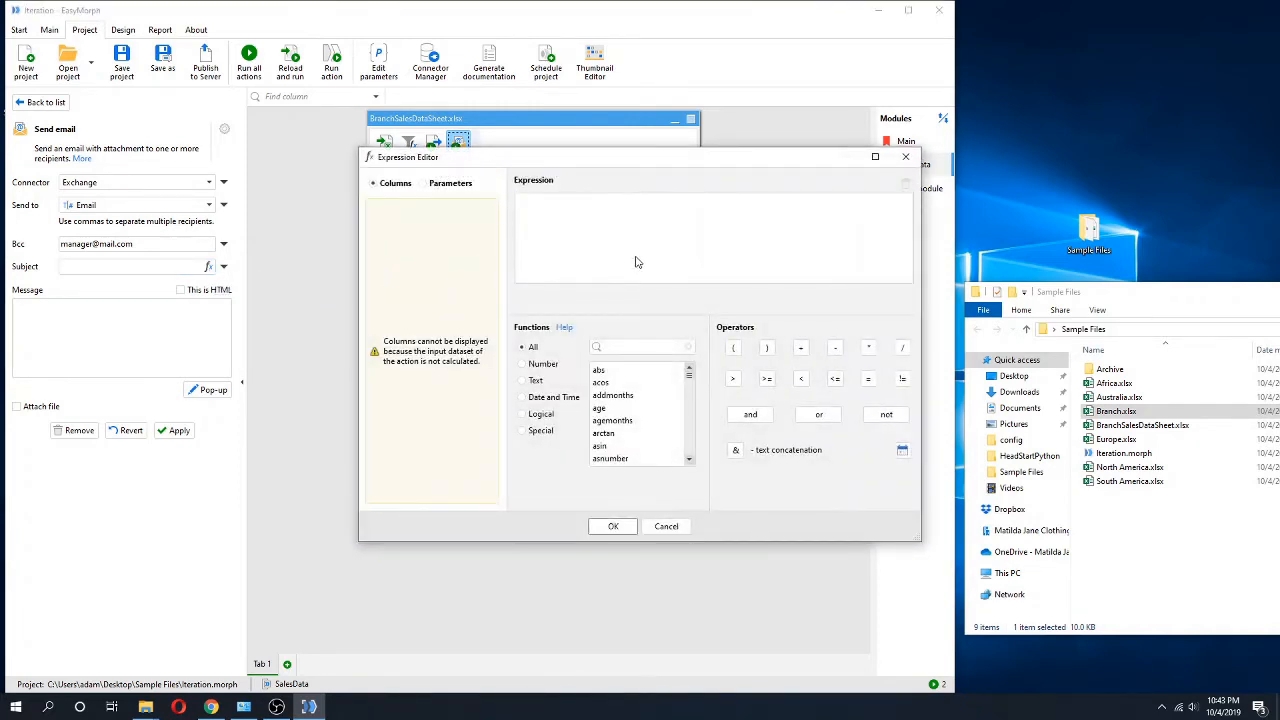
{"action": "type", "text": "\"Sales Report for"}
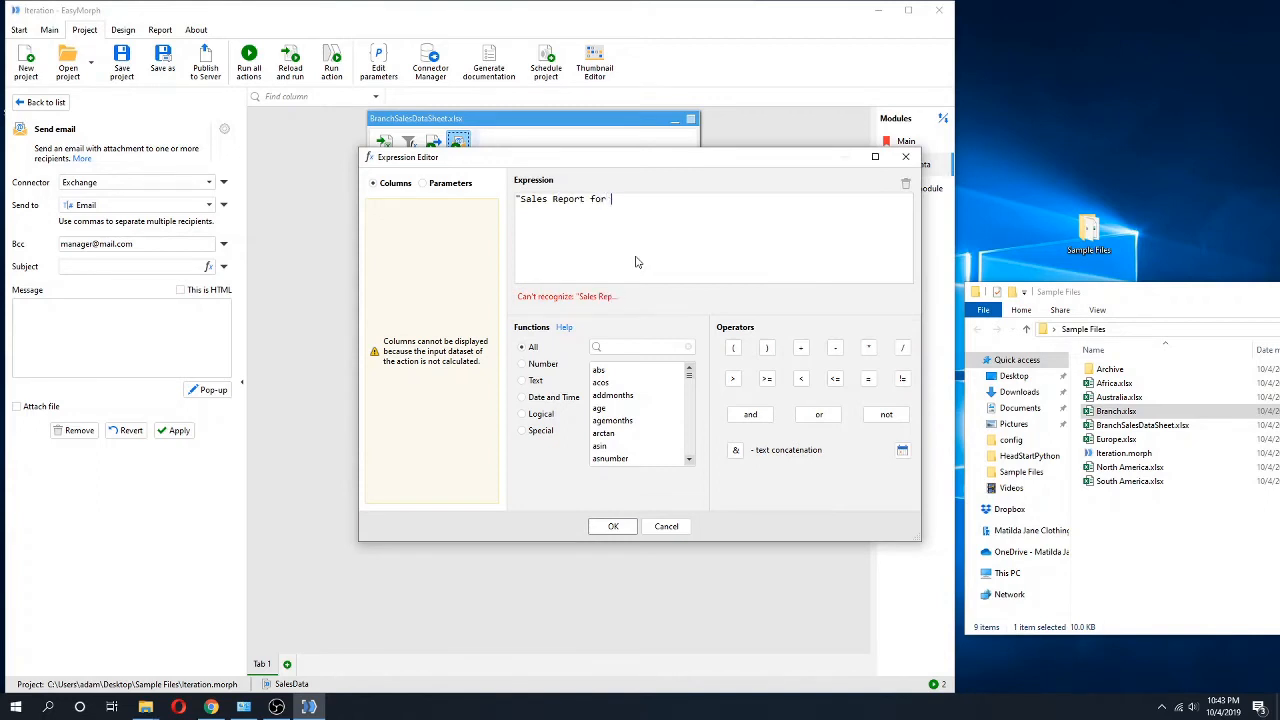
{"action": "type", "text": " The \"&"}
Append the BranchName parameter and &" Branch" to the subject expression, confirm it, and apply the Send email action.
{"action": "left_click", "coordinate": [445, 185]}
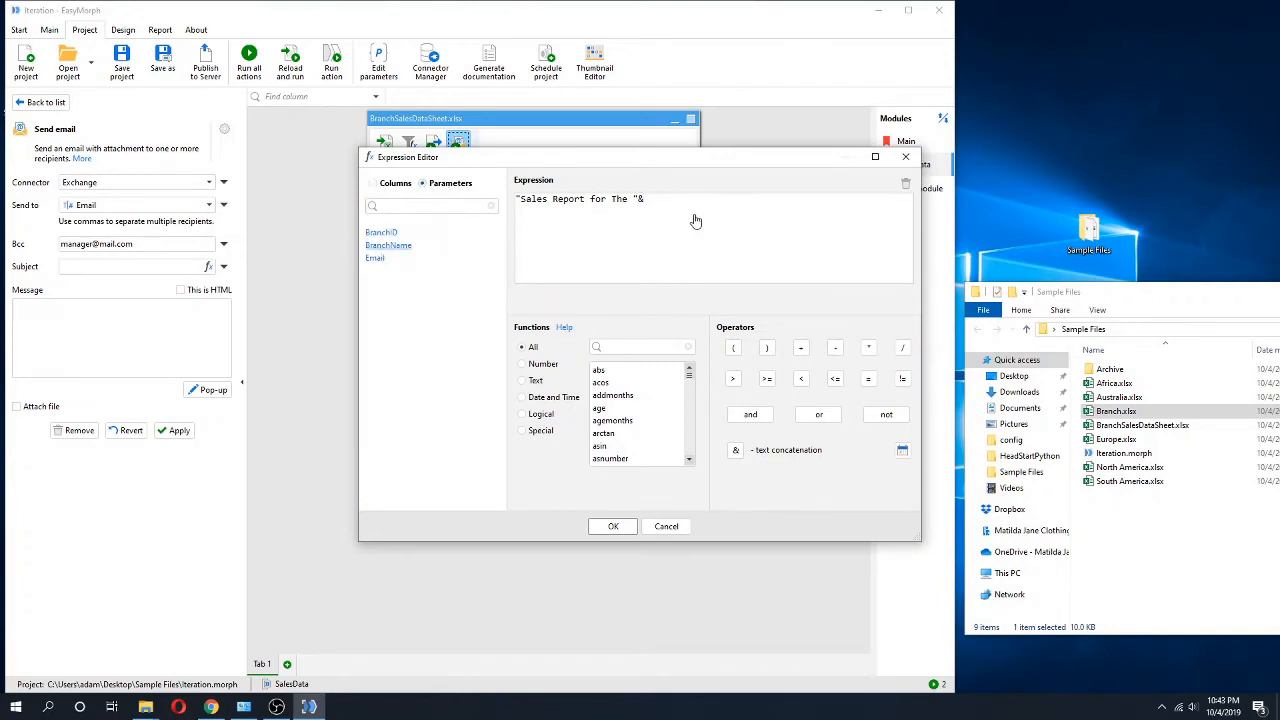
{"action": "double_click", "coordinate": [388, 245]}
{"action": "type", "text": "\""}
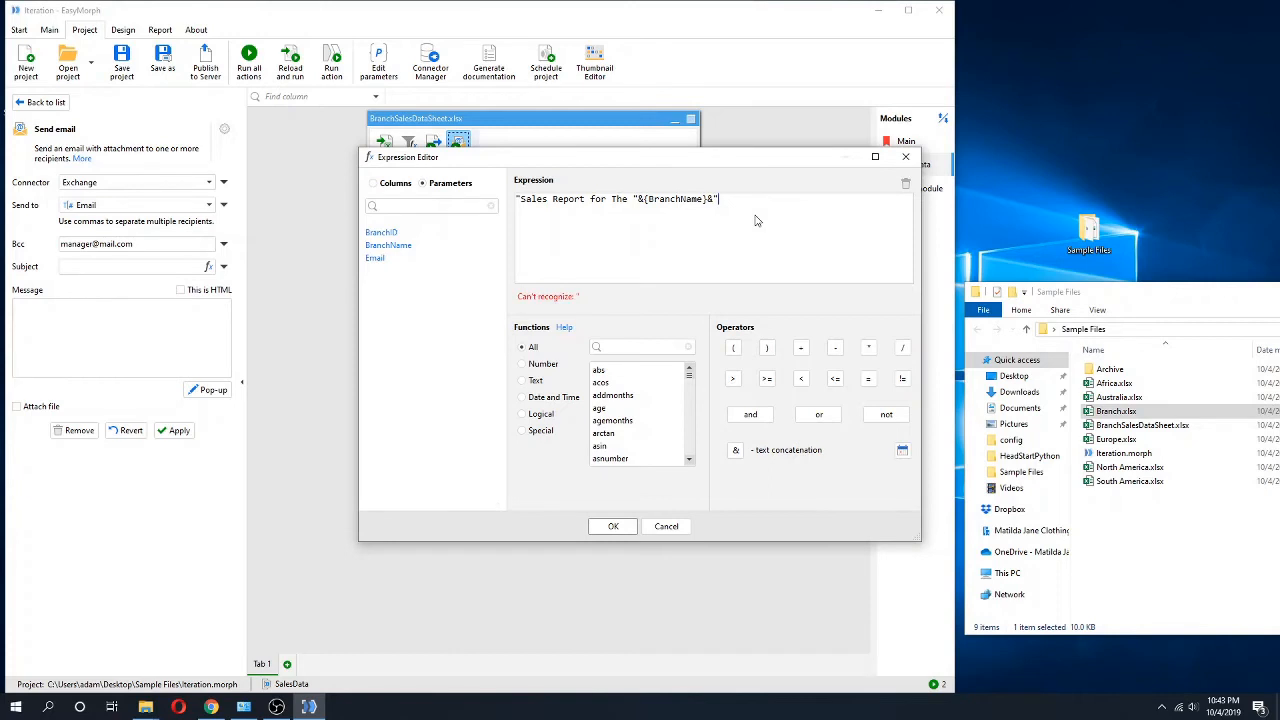
{"action": "type", "text": " Branch\""}
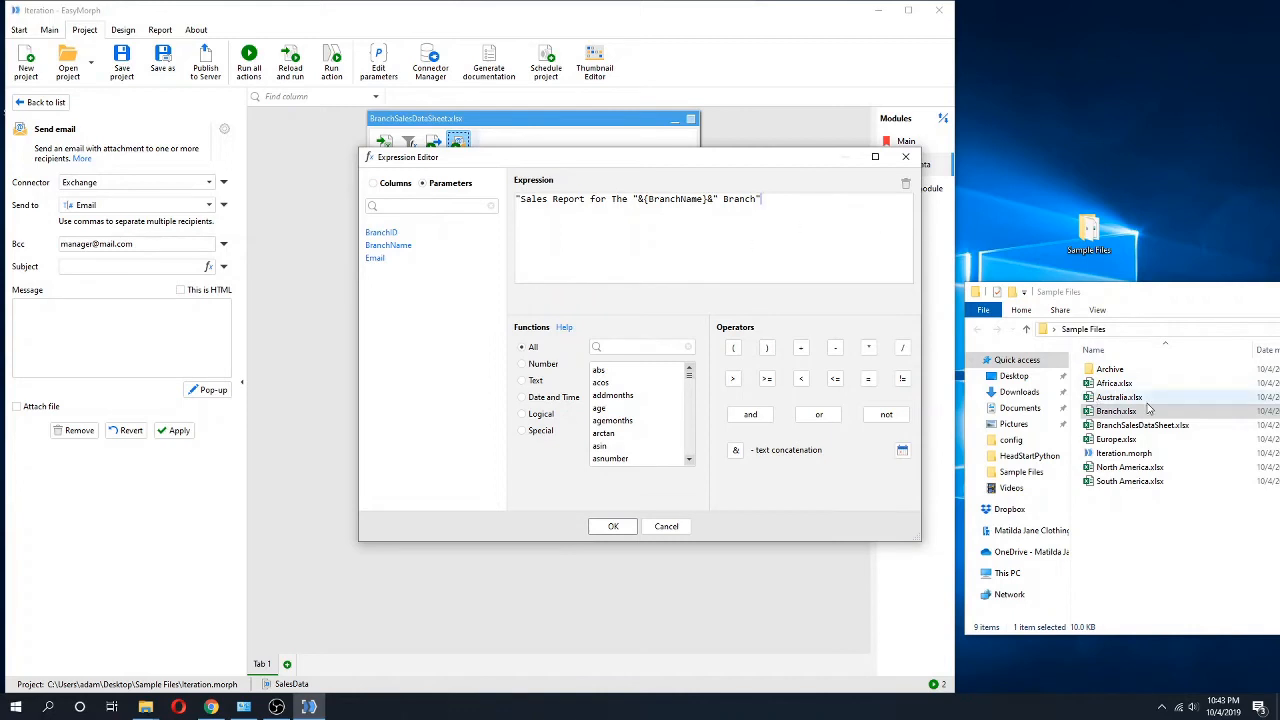
{"action": "left_click", "coordinate": [613, 526]}
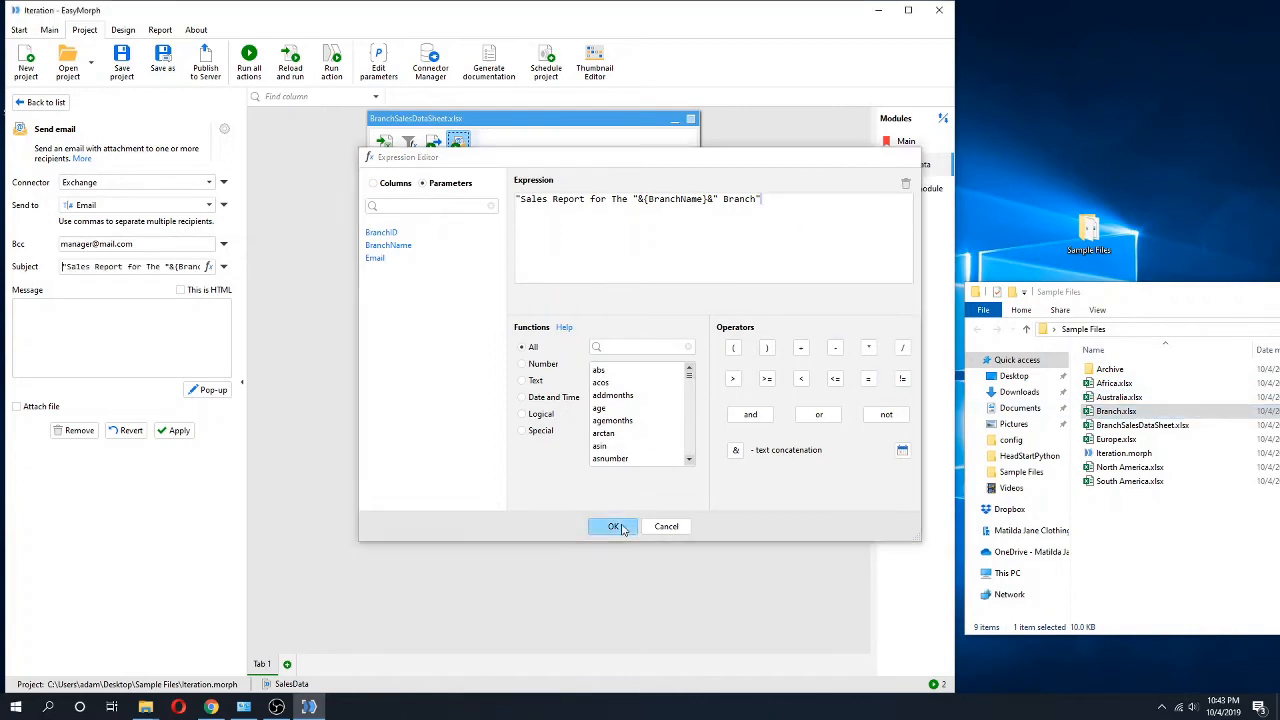
{"action": "left_click", "coordinate": [176, 433]}
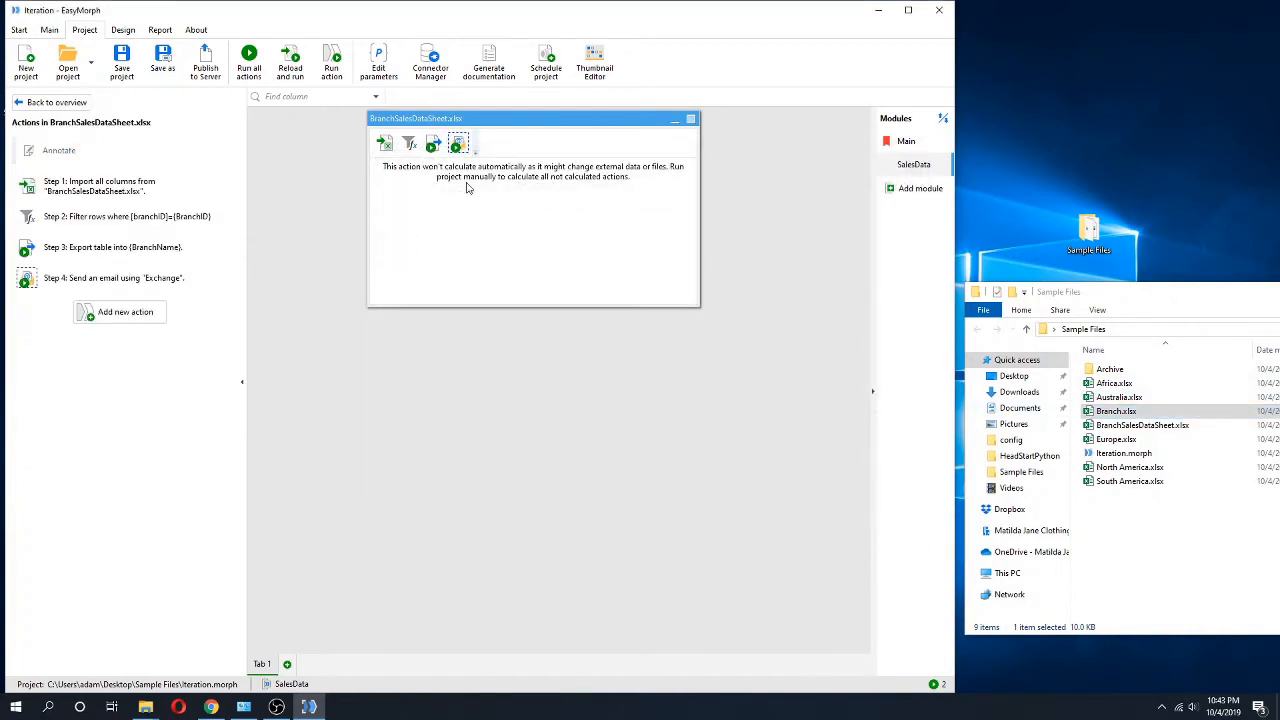
Reopen the Send email action and examine the message's parameterized text editor with its parameters and insert options.
{"action": "left_click", "coordinate": [458, 143]}
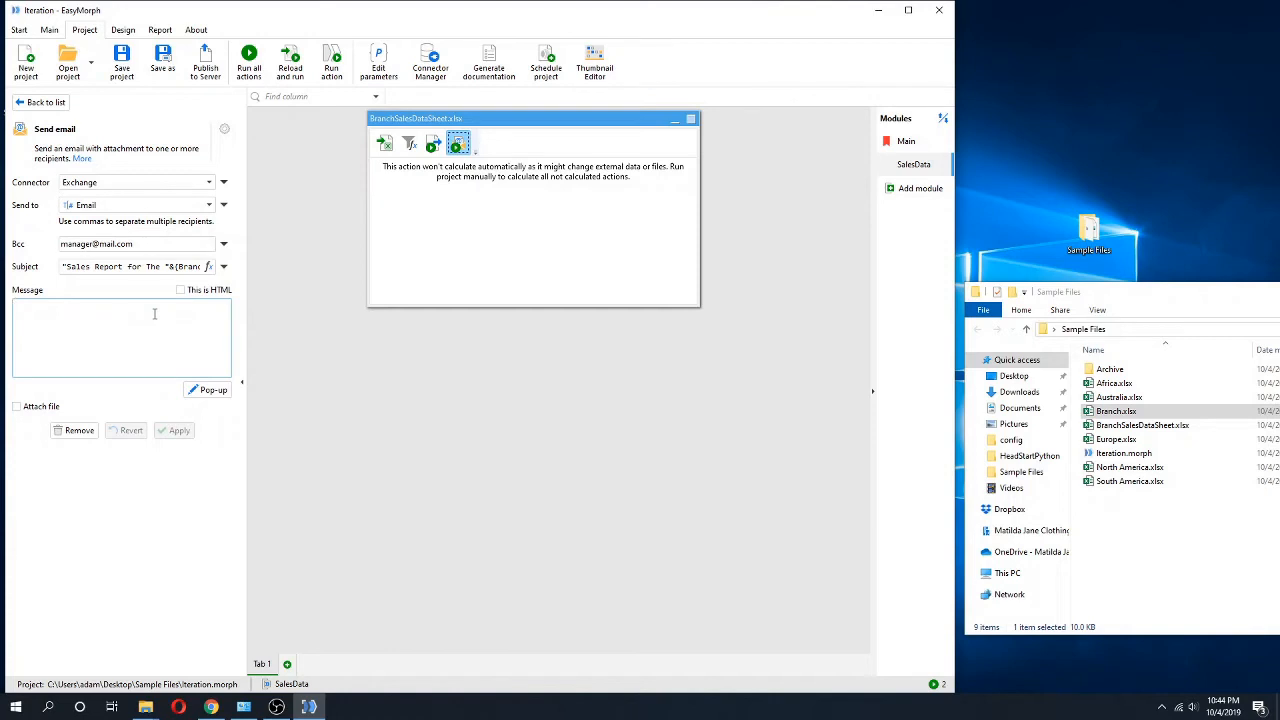
{"action": "left_click", "coordinate": [208, 389]}
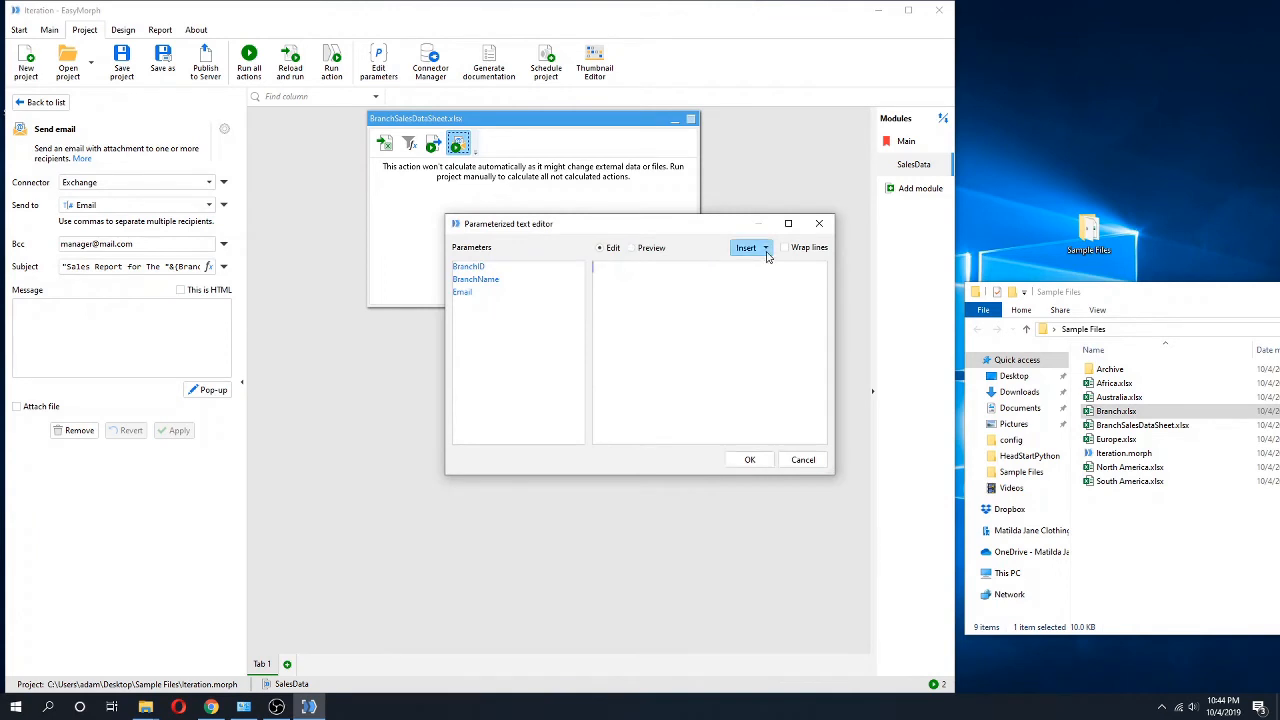
{"action": "left_click", "coordinate": [765, 248]}
{"action": "left_click", "coordinate": [679, 285]}
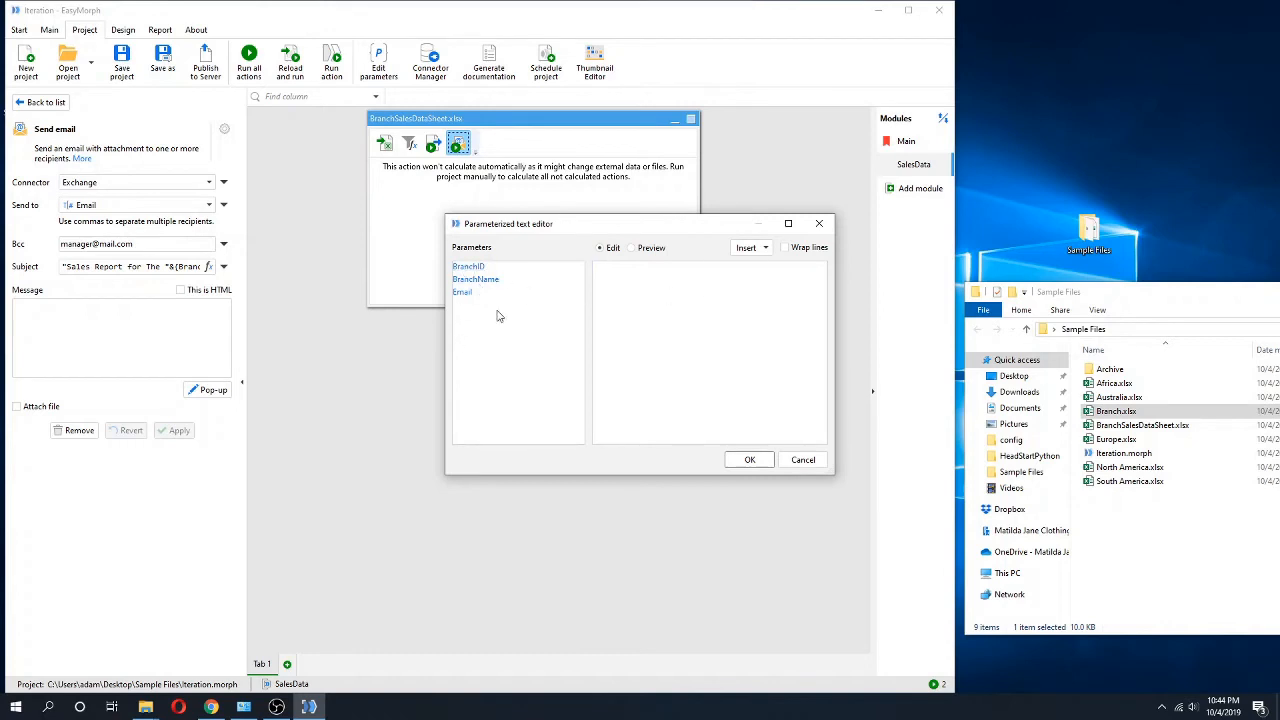
{"action": "left_click", "coordinate": [803, 463]}
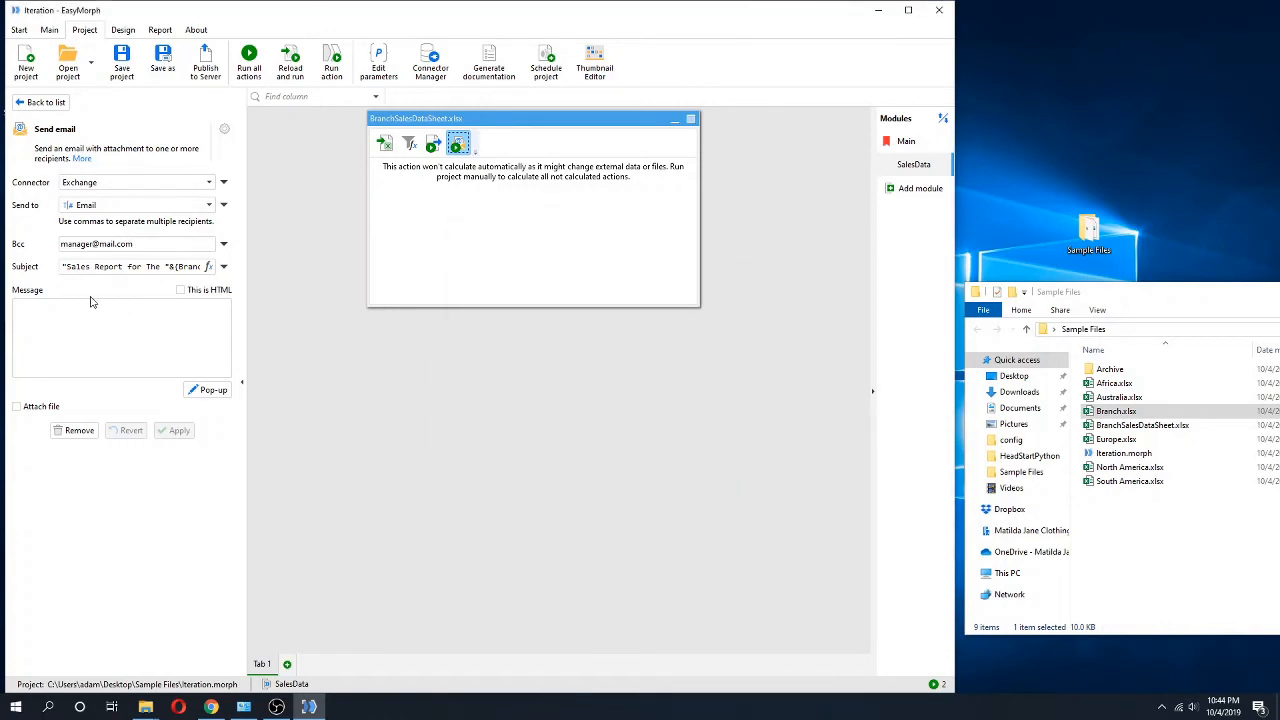
Enable Attach file for the email and have its file path supplied by a parameter.
{"action": "left_click", "coordinate": [22, 408]}
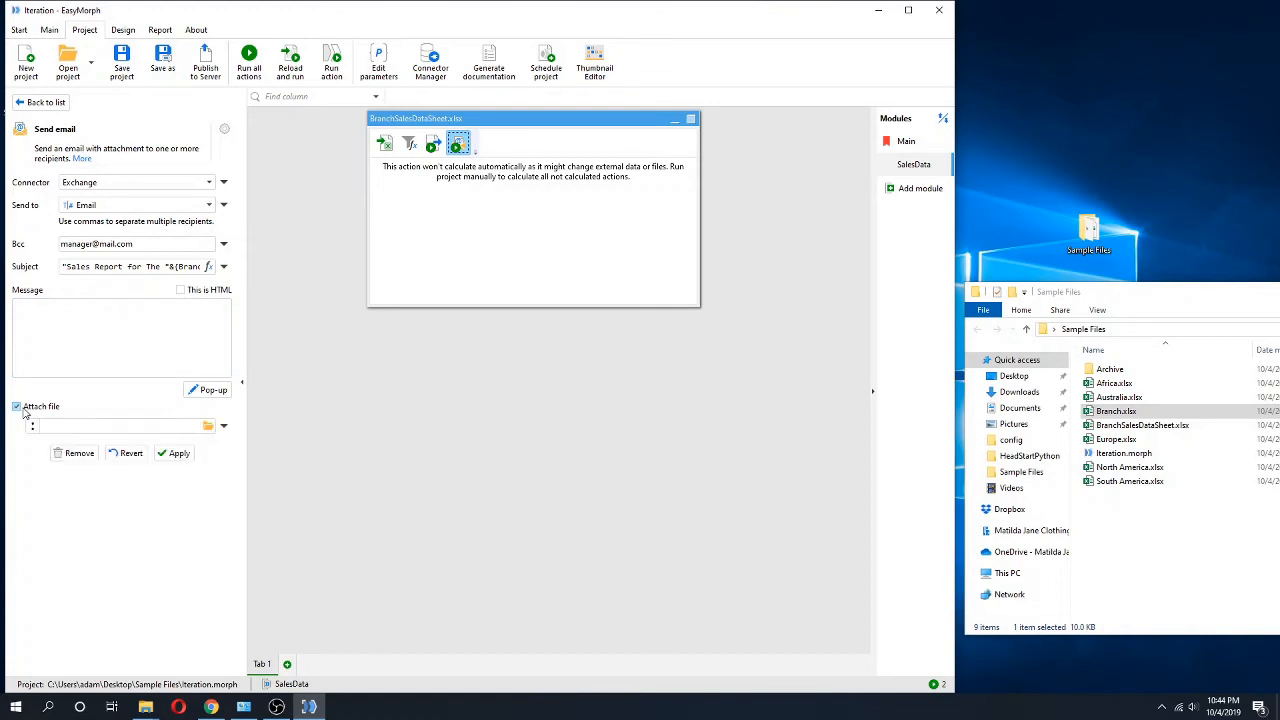
{"action": "left_click", "coordinate": [222, 428]}
{"action": "left_click", "coordinate": [238, 463]}
{"action": "left_click", "coordinate": [208, 430]}
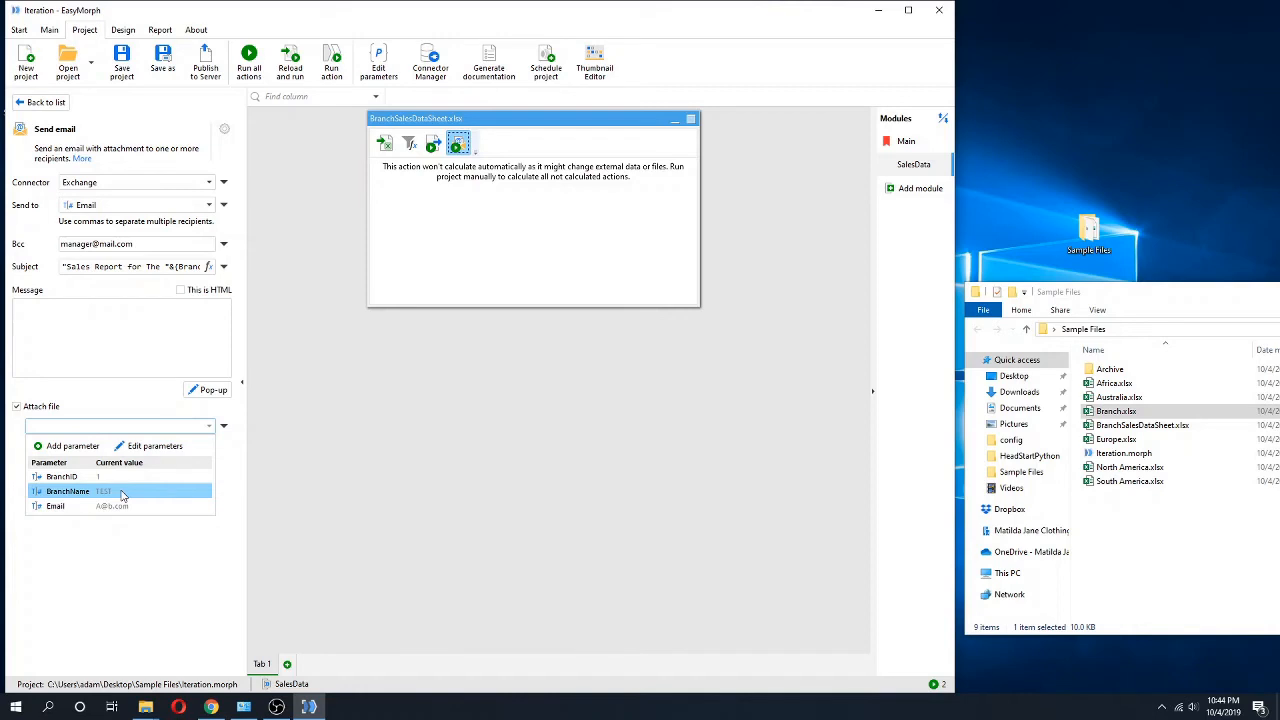
{"action": "left_click", "coordinate": [88, 386]}
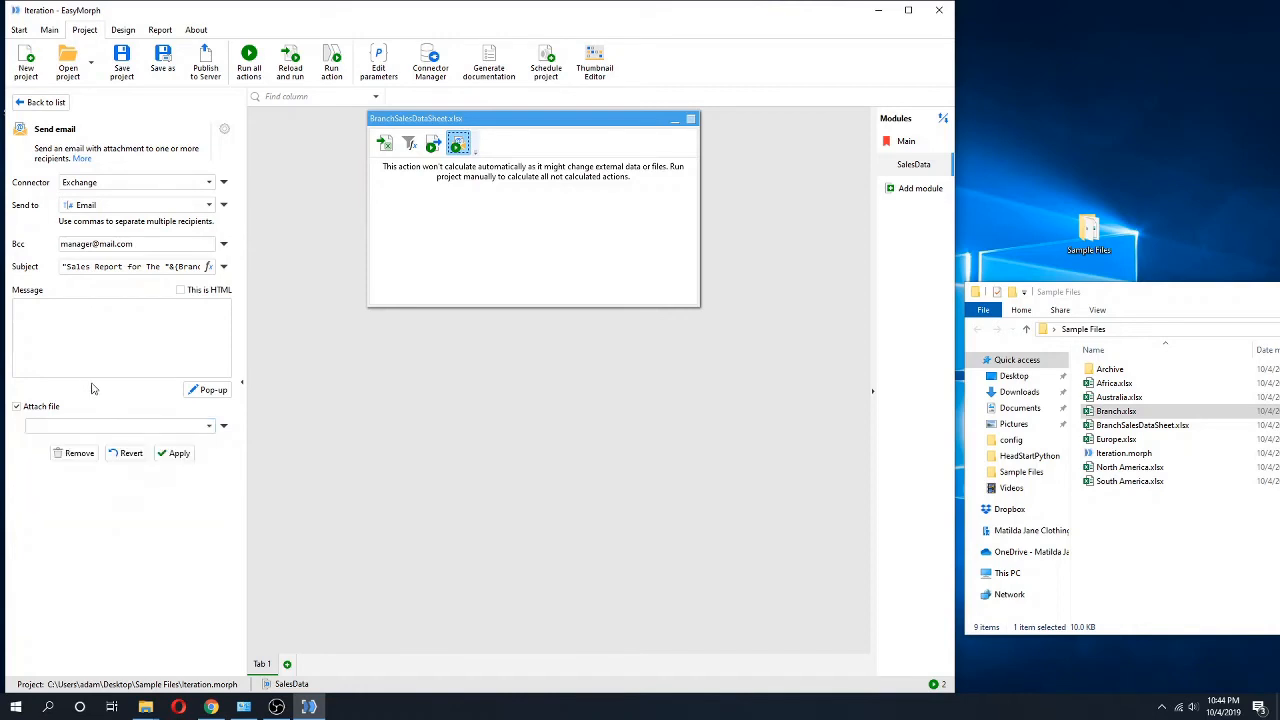
{"action": "left_click", "coordinate": [222, 425]}
{"action": "left_click", "coordinate": [223, 426]}
{"action": "left_click", "coordinate": [224, 427]}
{"action": "left_click", "coordinate": [245, 459]}
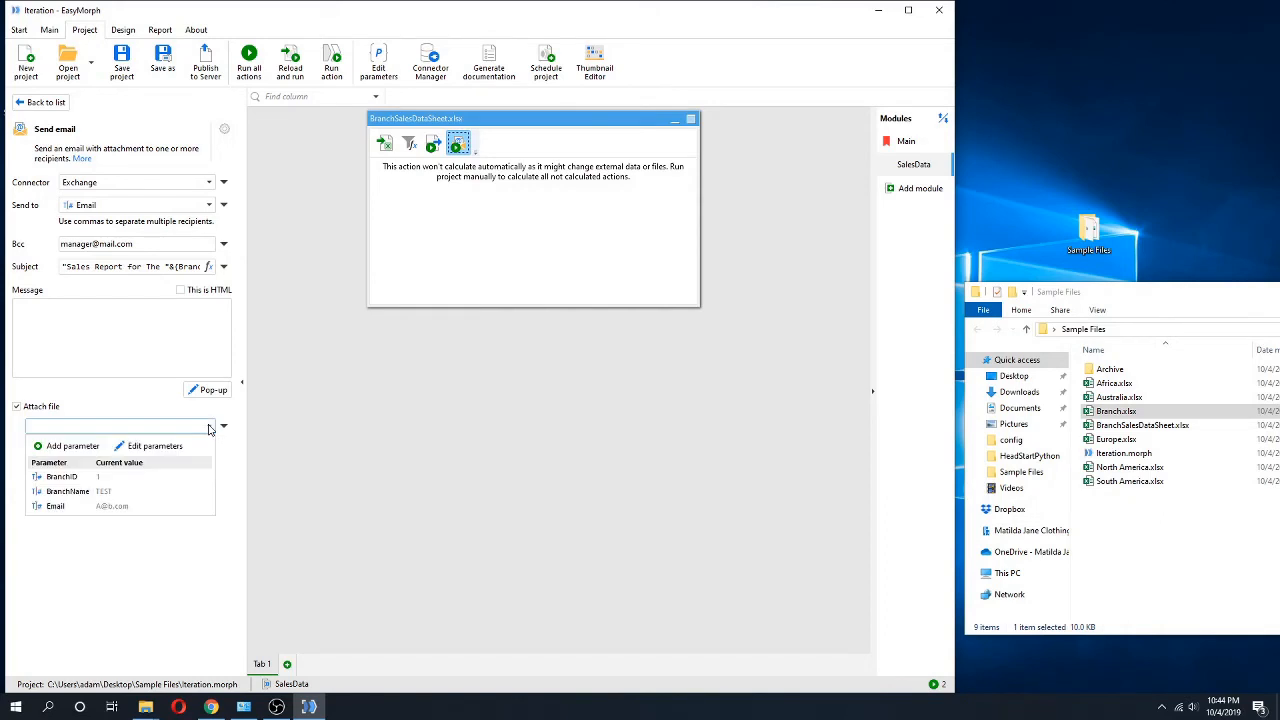
Create a new parameter named "Attachment file path" for the email attachment and make its value calculated.
{"action": "left_click", "coordinate": [68, 447]}
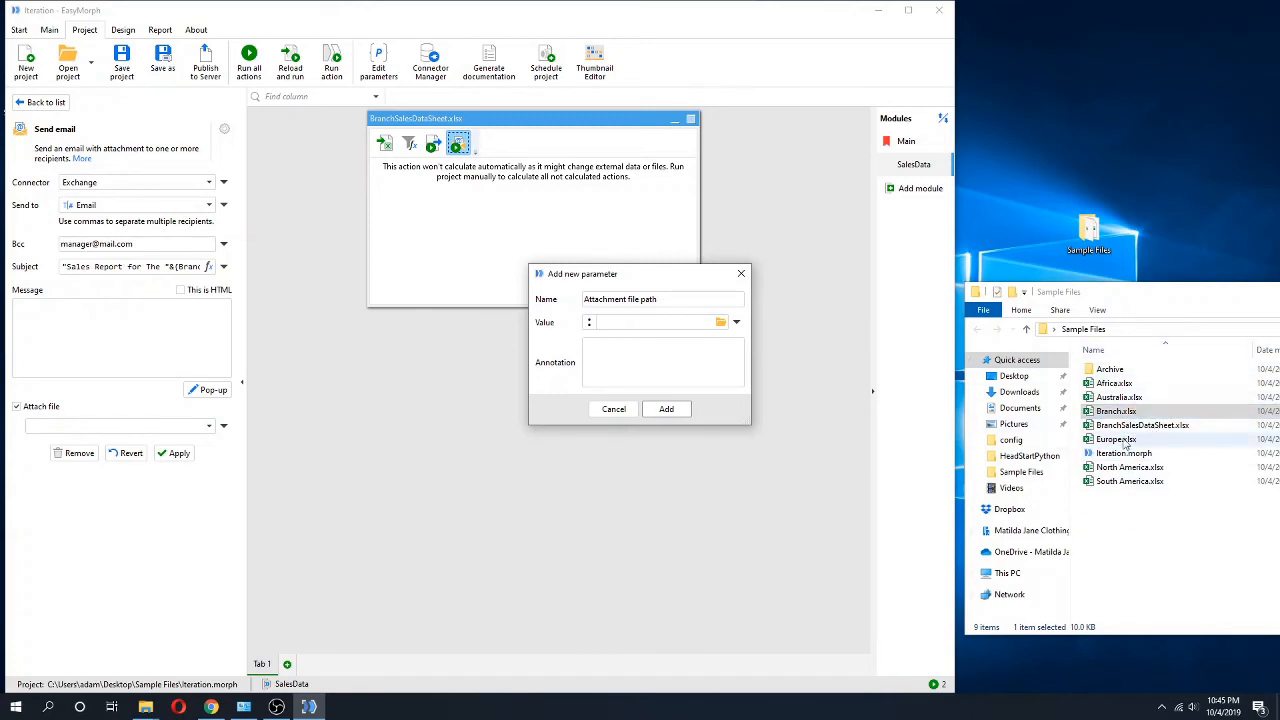
{"action": "left_click", "coordinate": [736, 321]}
{"action": "left_click", "coordinate": [737, 356]}
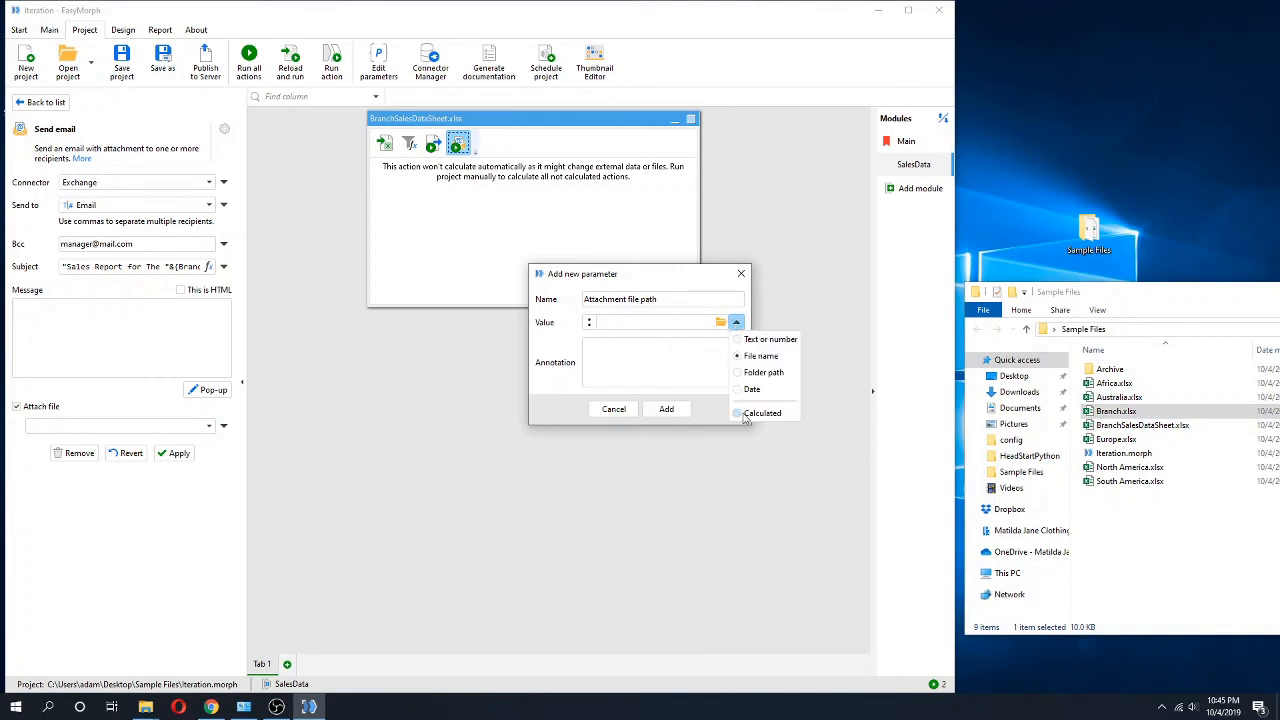
{"action": "left_click", "coordinate": [741, 414]}
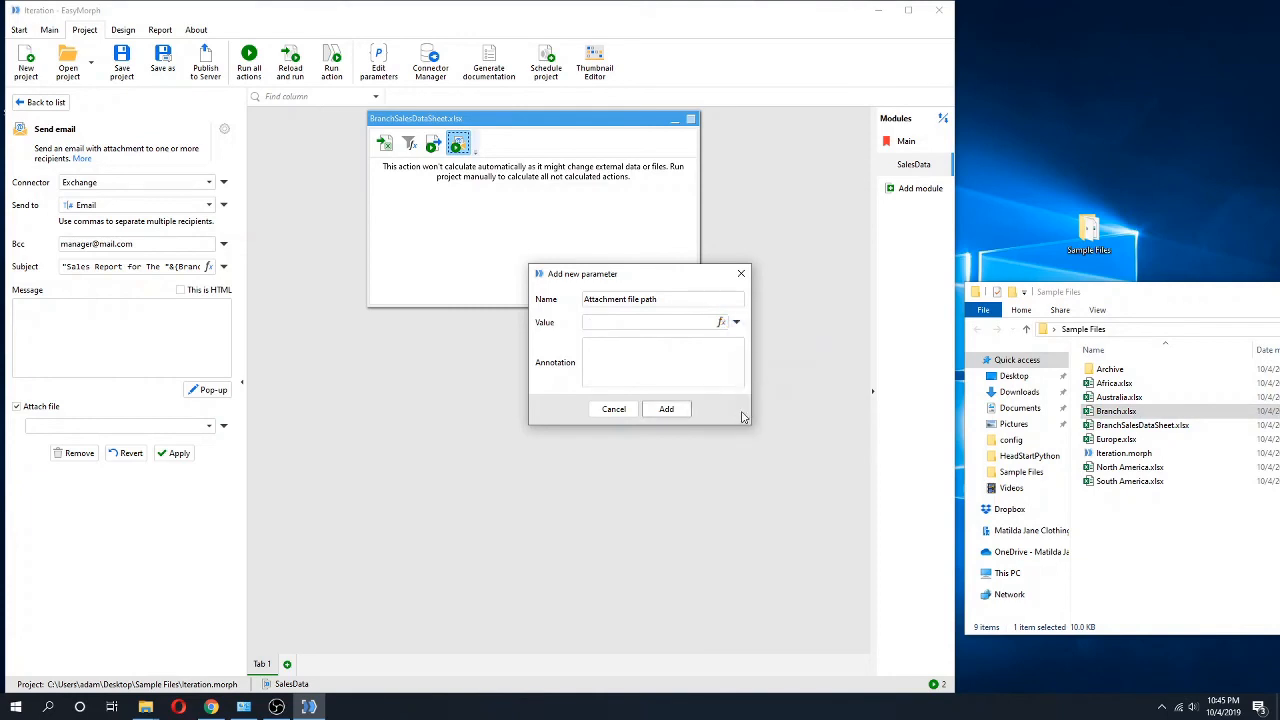
Set the Attachment file path parameter's expression to {BranchName}&".xlsx".
{"action": "left_click", "coordinate": [722, 322]}
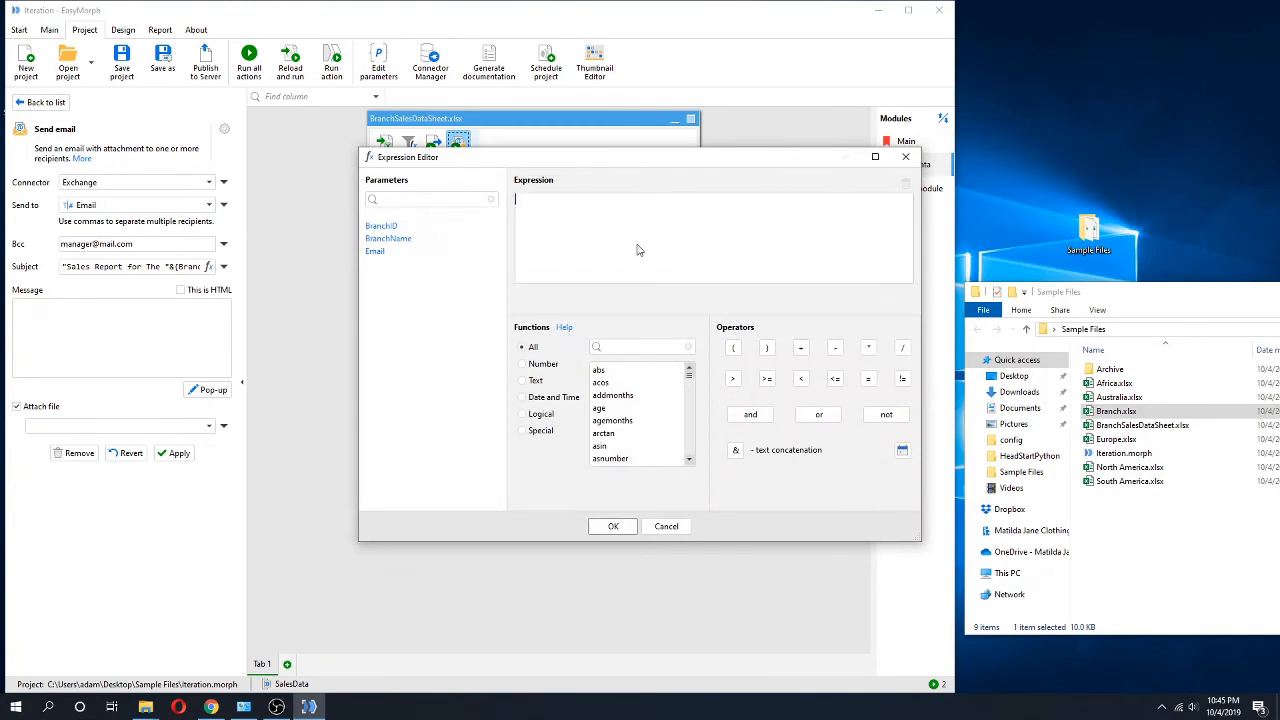
{"action": "left_click", "coordinate": [388, 240]}
{"action": "type", "text": "&\".x"}
{"action": "type", "text": "lsx\""}
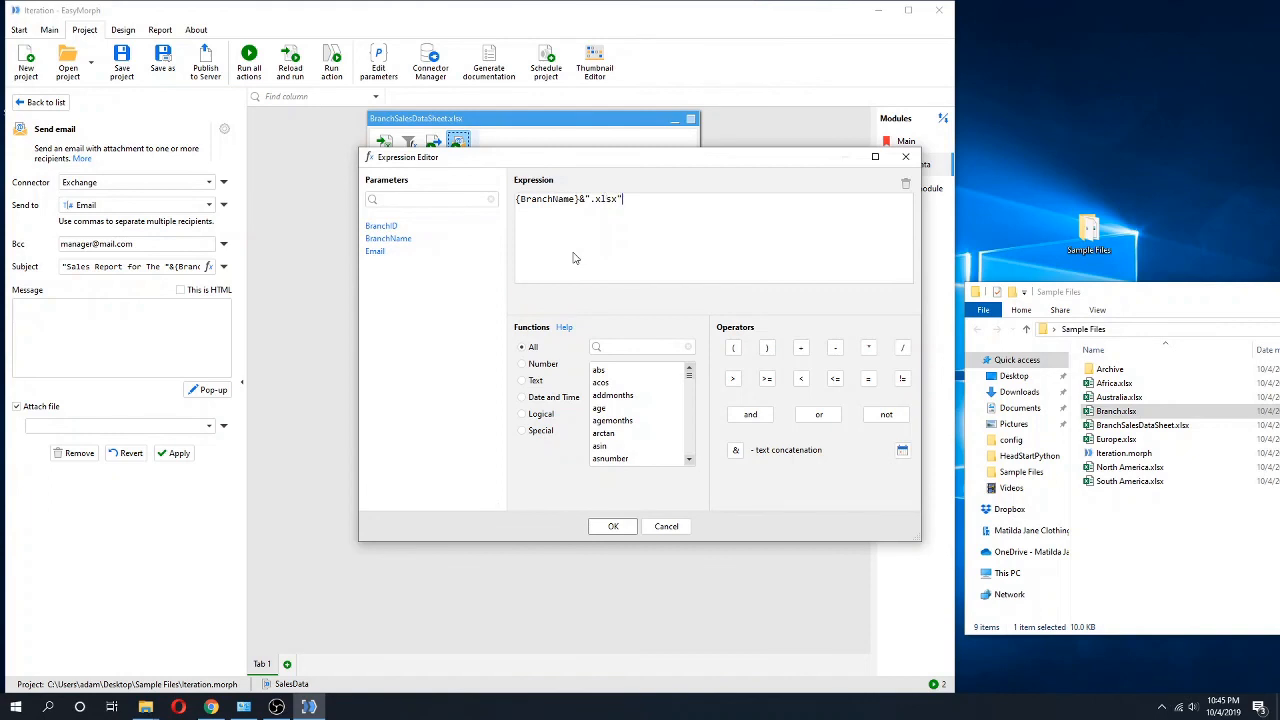
{"action": "left_click", "coordinate": [614, 527]}
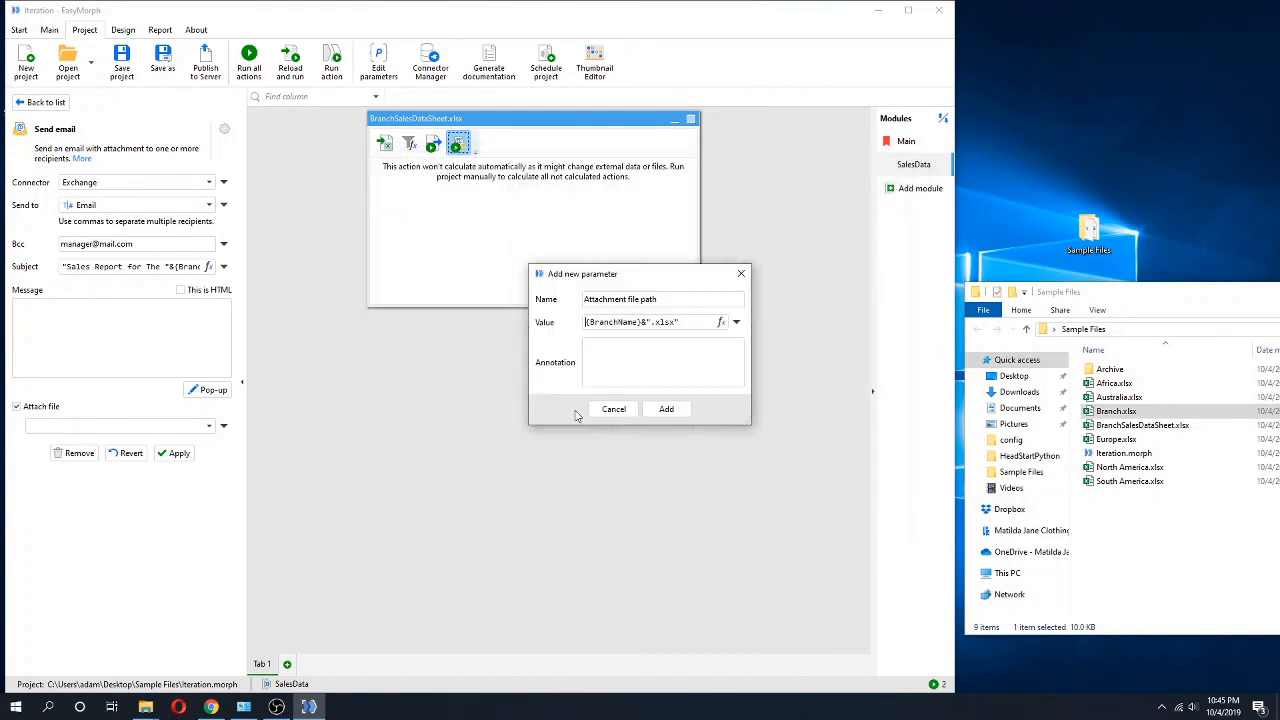
Apply the Send email action with the new Attachment file path parameter as its attachment and save the project.
{"action": "left_click", "coordinate": [668, 411]}
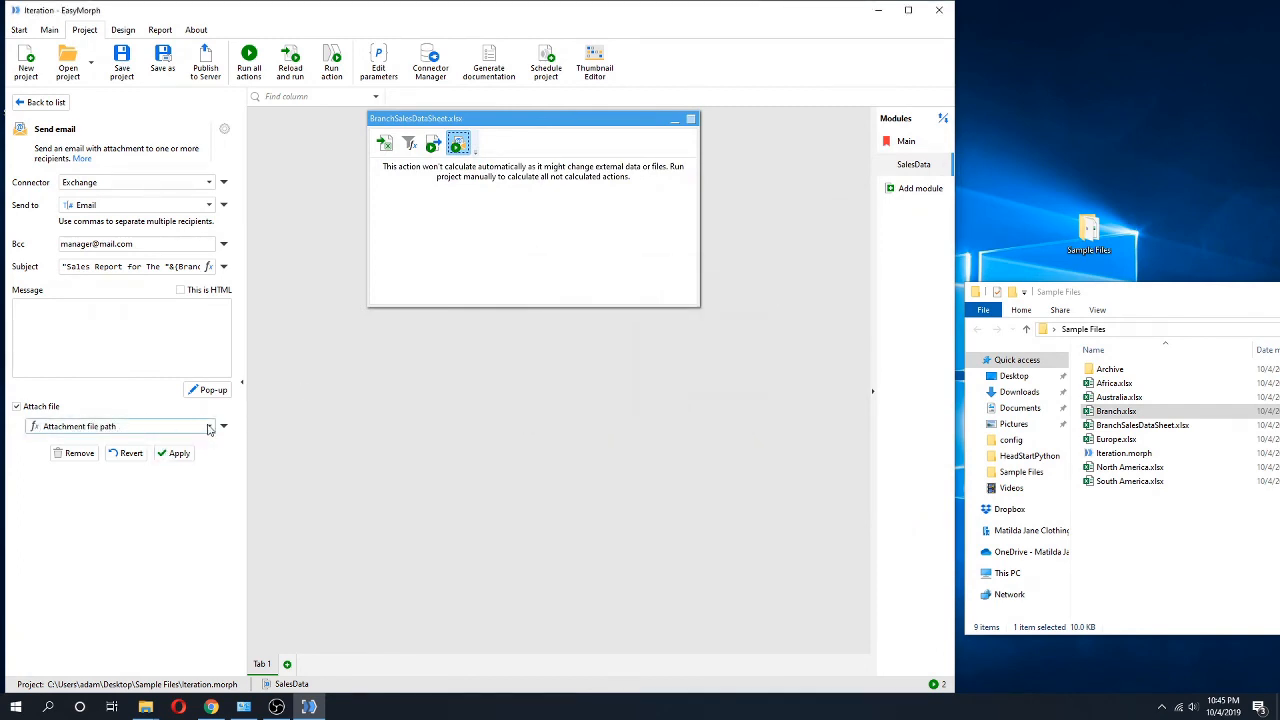
{"action": "left_click", "coordinate": [177, 455]}
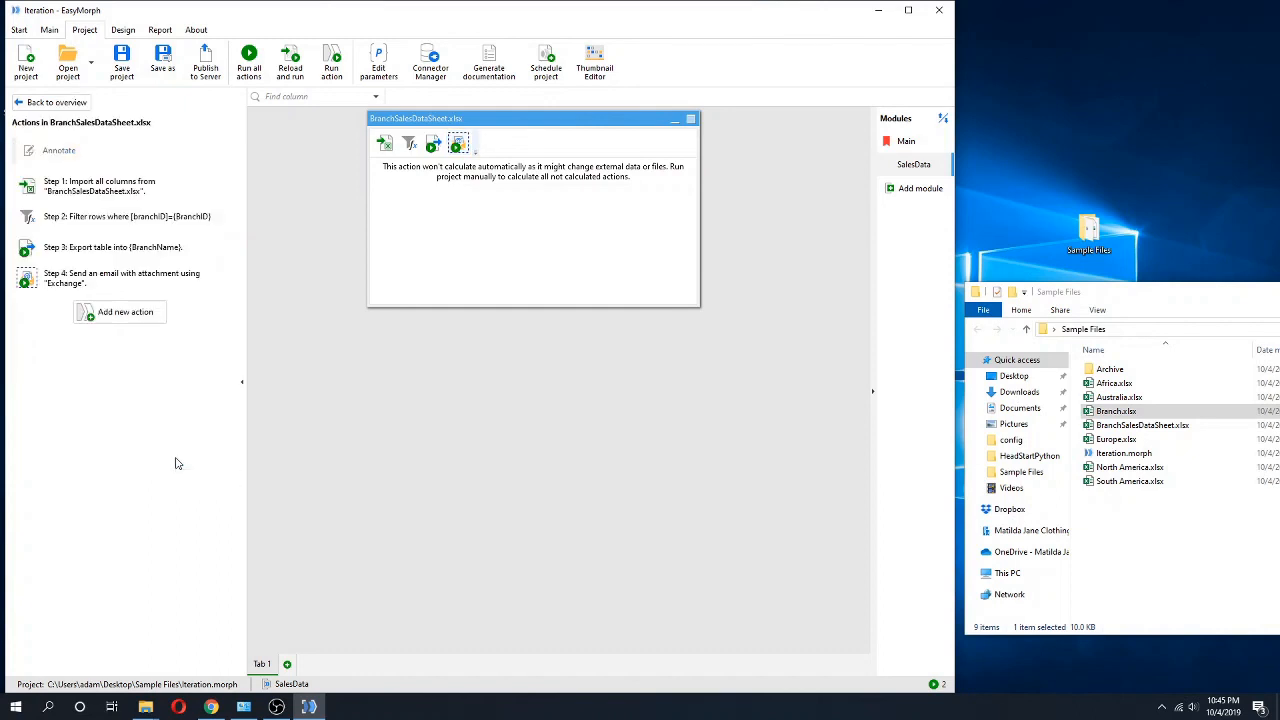
{"action": "left_click", "coordinate": [121, 60]}
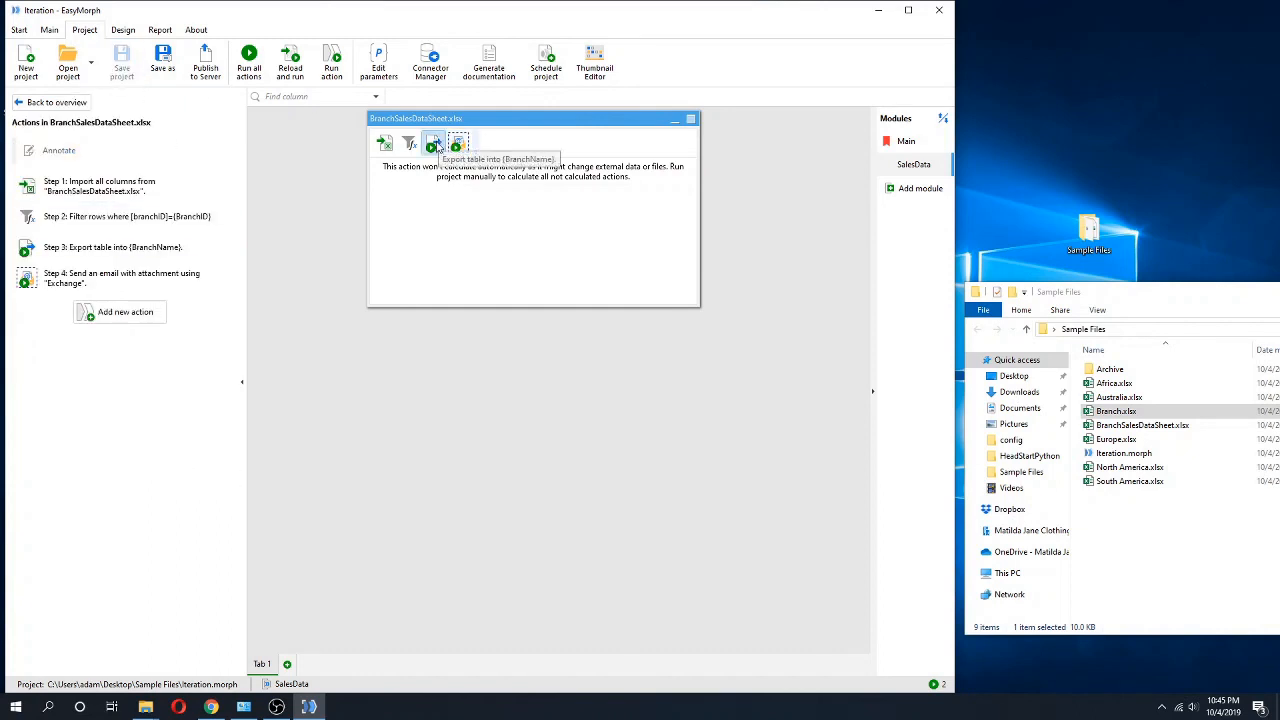
Review the Iterate action in the Main module and the import, filter, export and email actions in SalesData.
{"action": "left_click", "coordinate": [906, 141]}
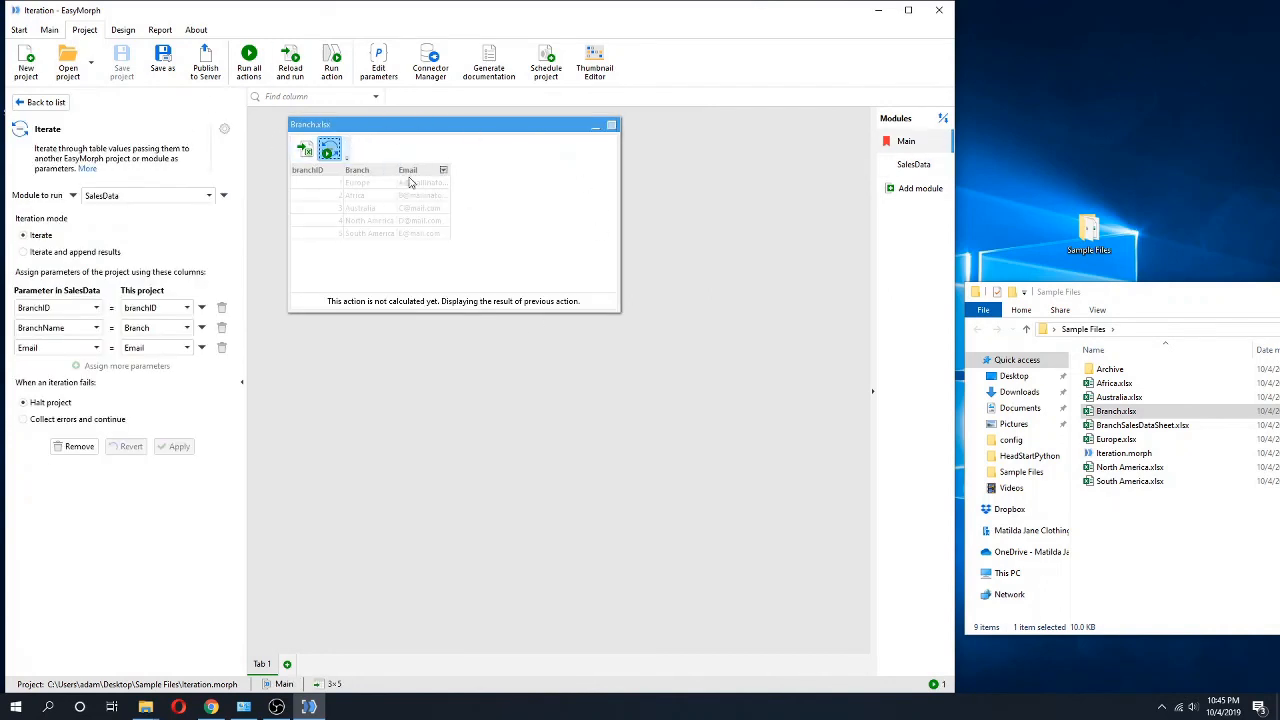
{"action": "left_click", "coordinate": [912, 165]}
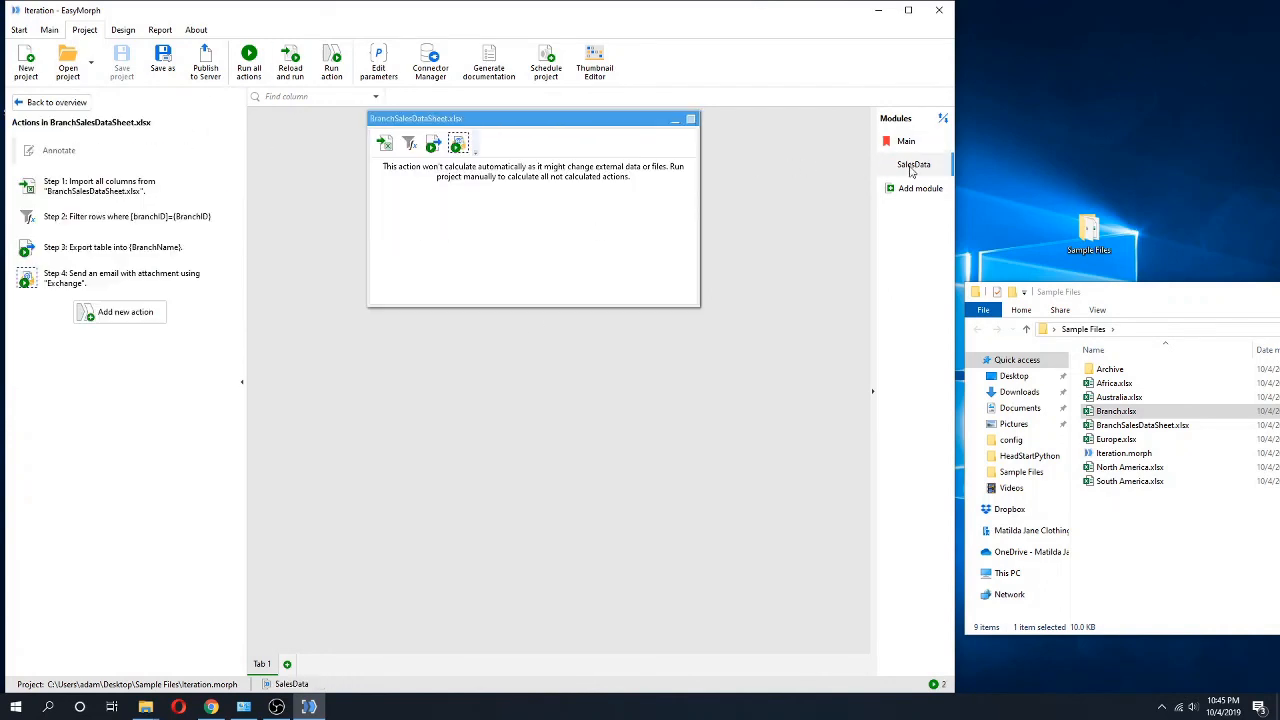
{"action": "left_click", "coordinate": [384, 145]}
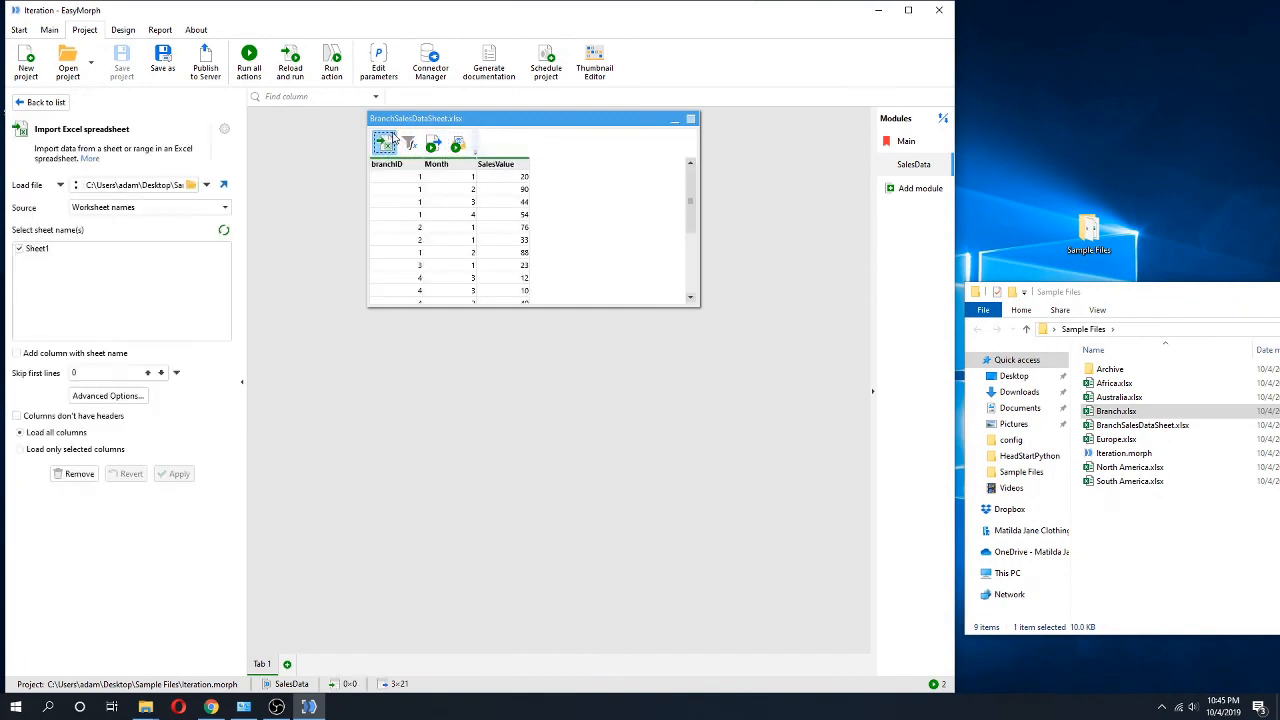
{"action": "left_click", "coordinate": [408, 143]}
{"action": "left_click", "coordinate": [433, 144]}
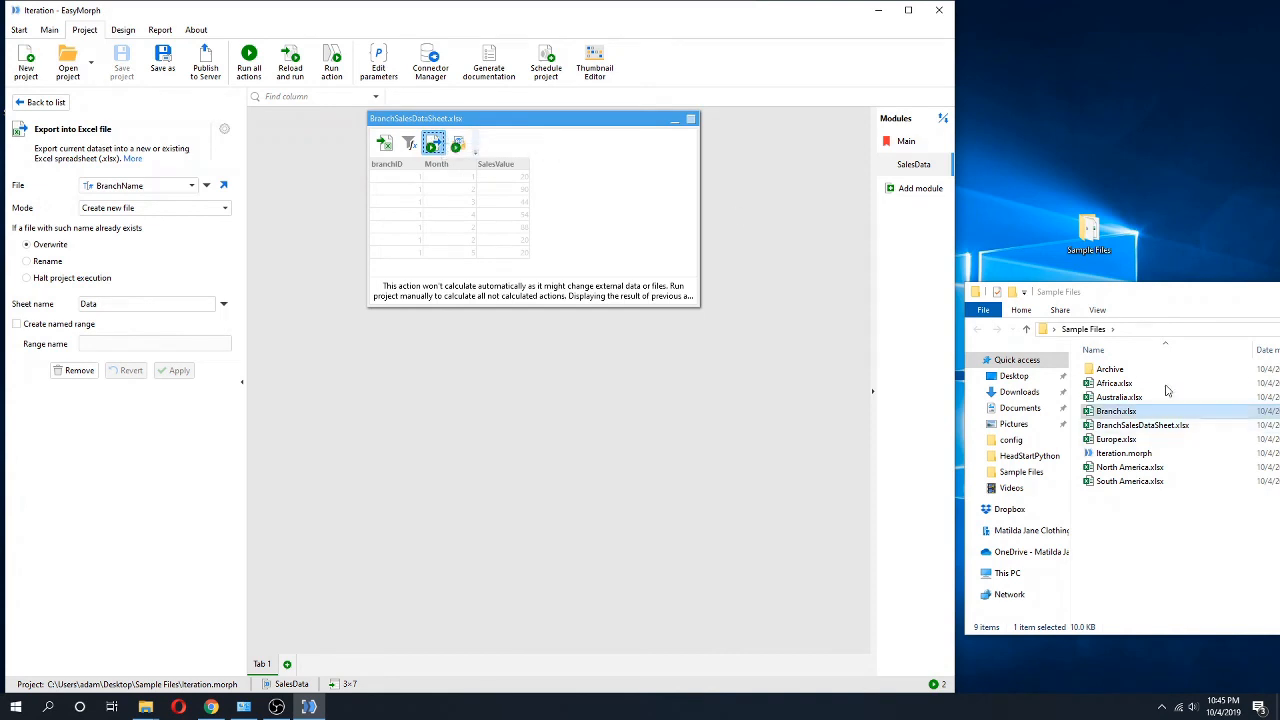
{"action": "left_click", "coordinate": [457, 145]}
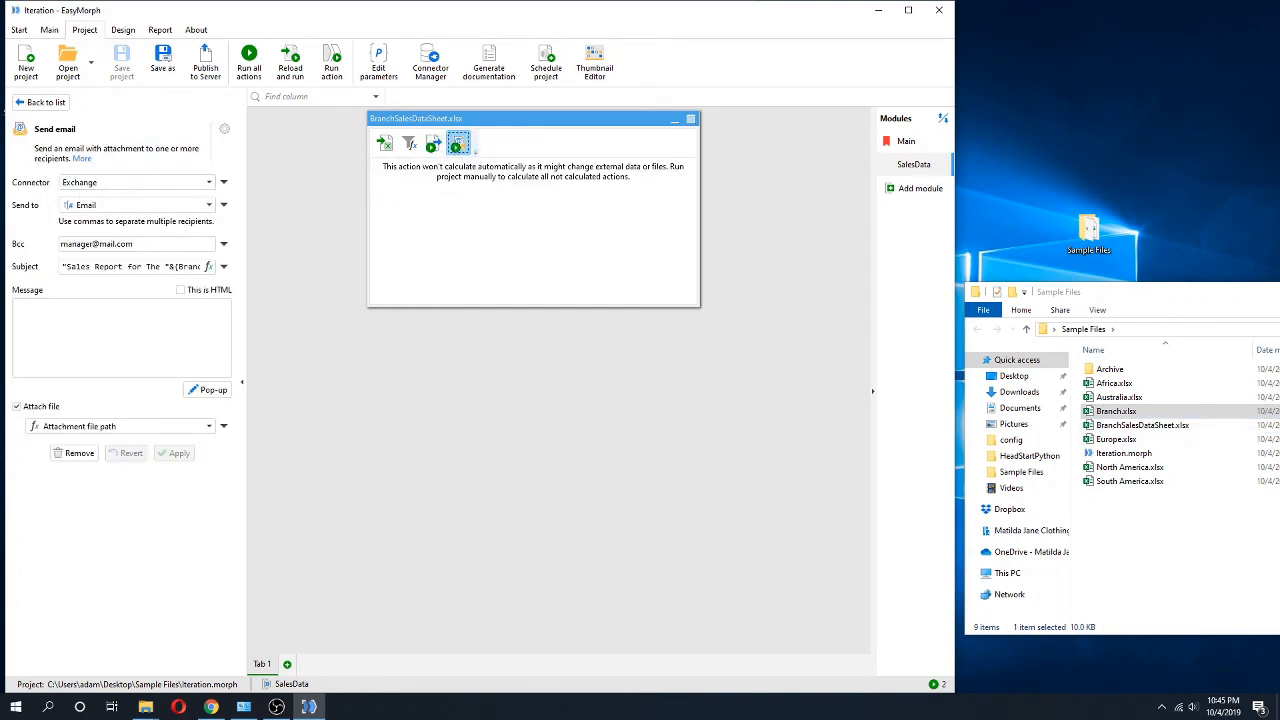